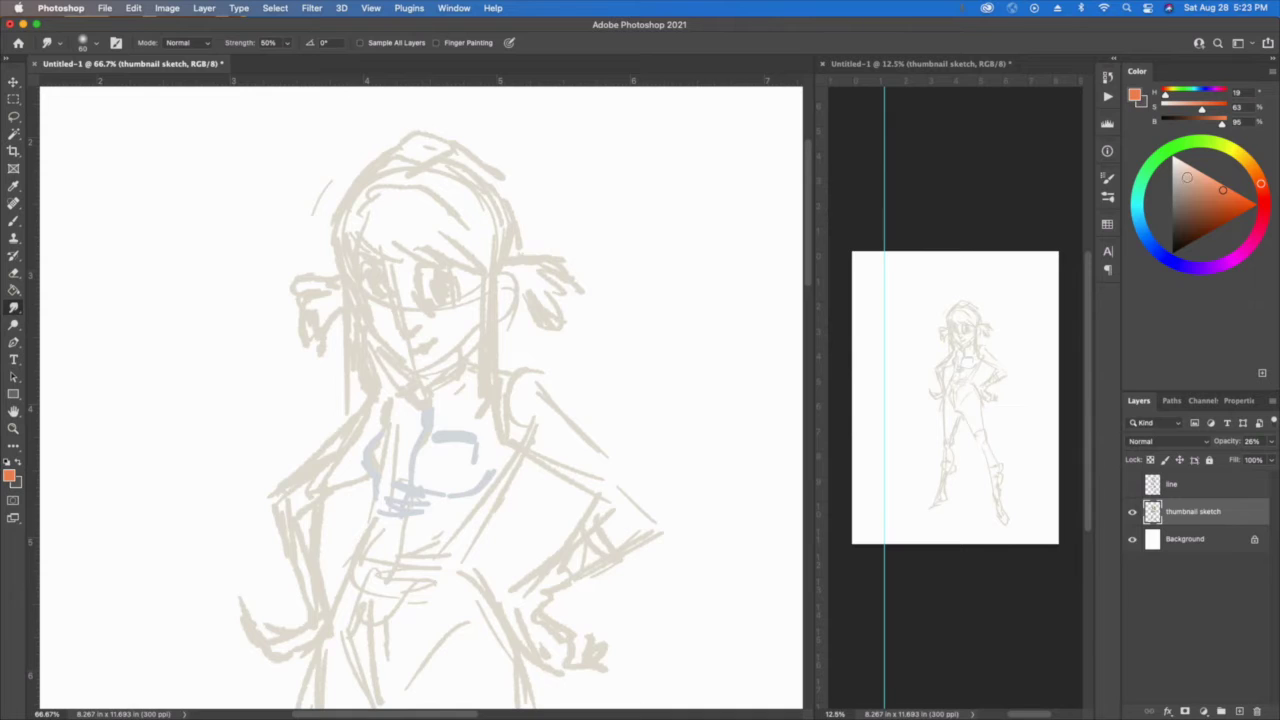
Compare the thumbnail sketch and line drawing layers by toggling their visibility, leaving the sketch hidden.
click(1133, 513)
click(1133, 513)
click(1133, 513)
click(1133, 512)
click(1134, 486)
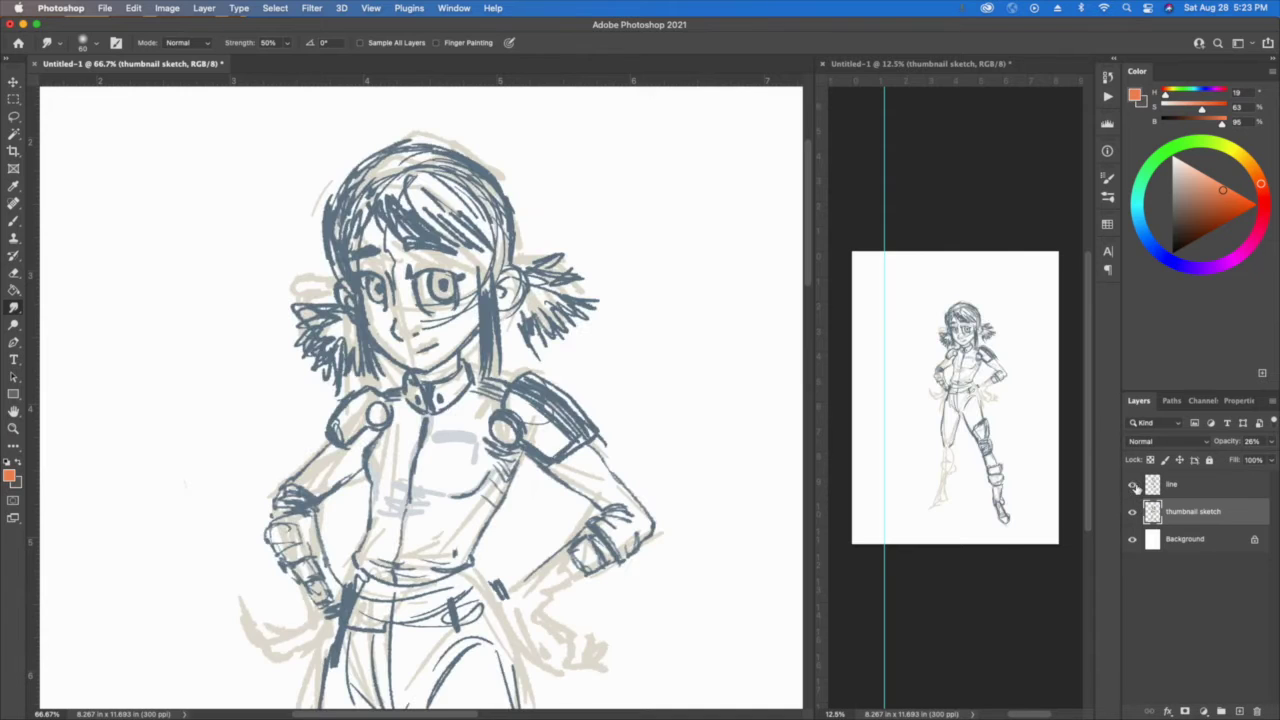
click(1133, 487)
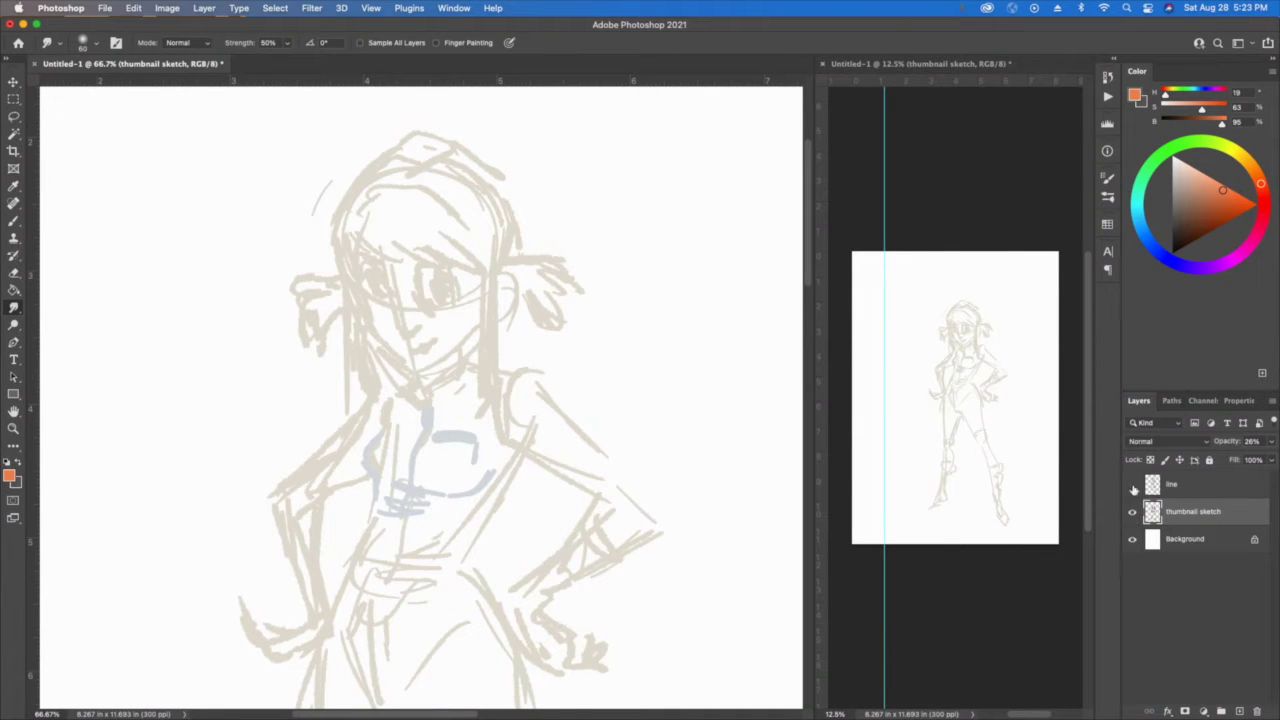
click(1134, 488)
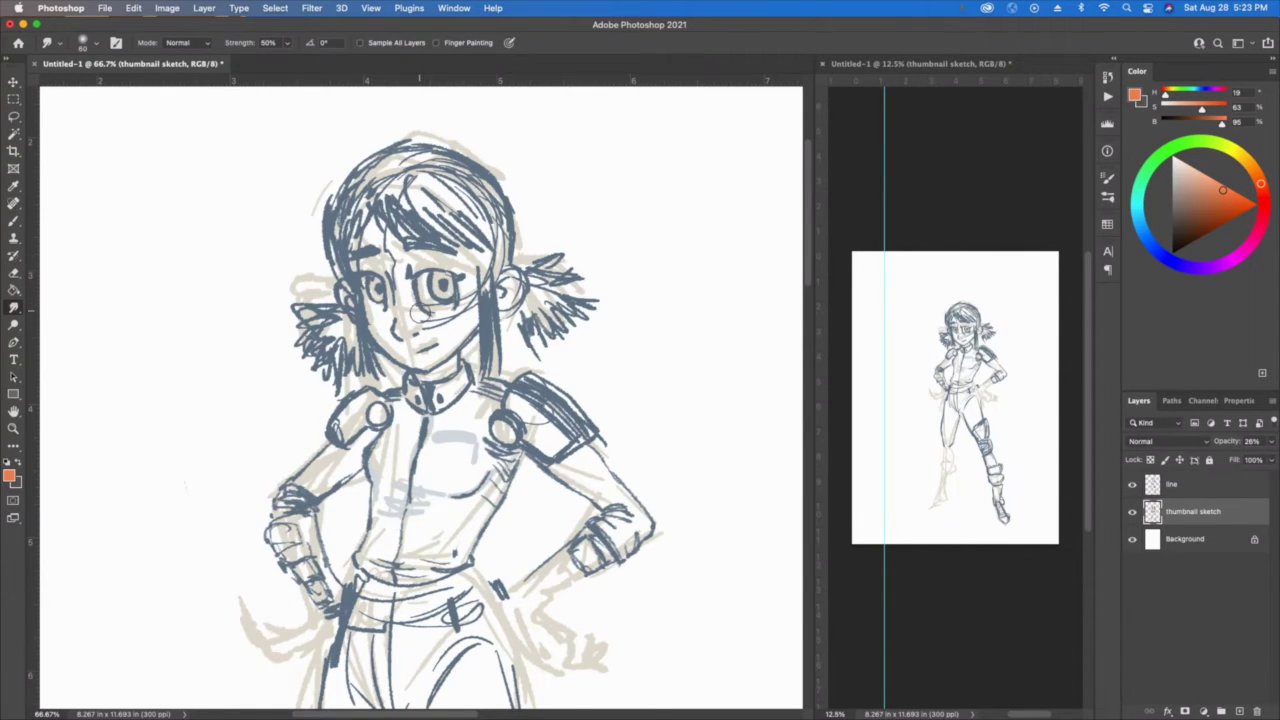
click(1133, 512)
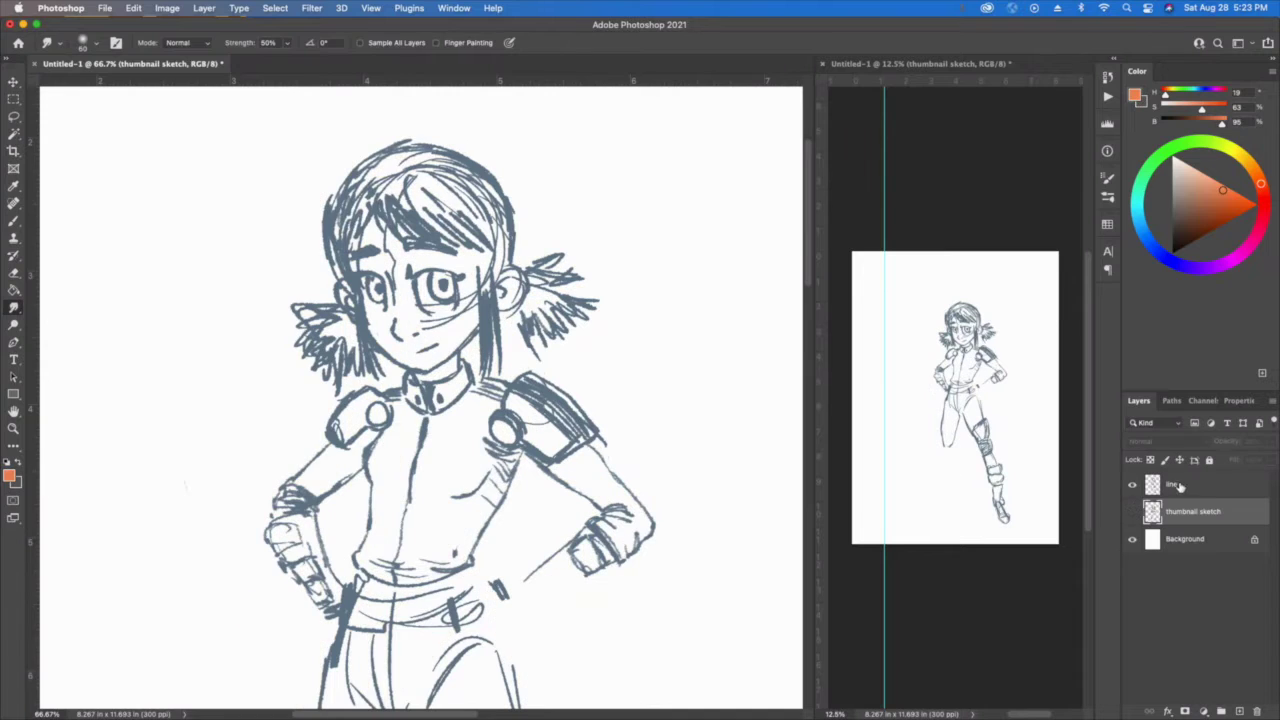
click(1133, 512)
click(1133, 512)
Test the line layer at 48% opacity, restore it to 100%, and add a layer above the sketch.
click(1166, 488)
click(1270, 441)
drag(1272, 459, 1238, 457)
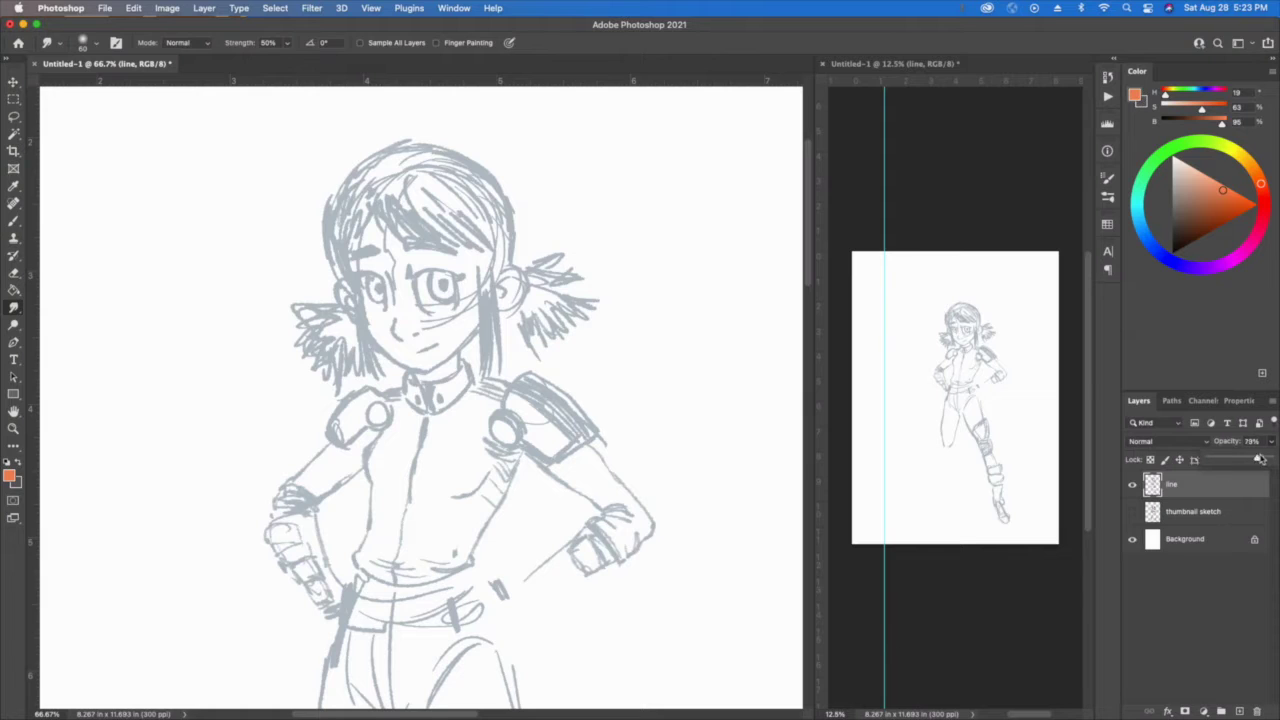
drag(1237, 459, 1270, 459)
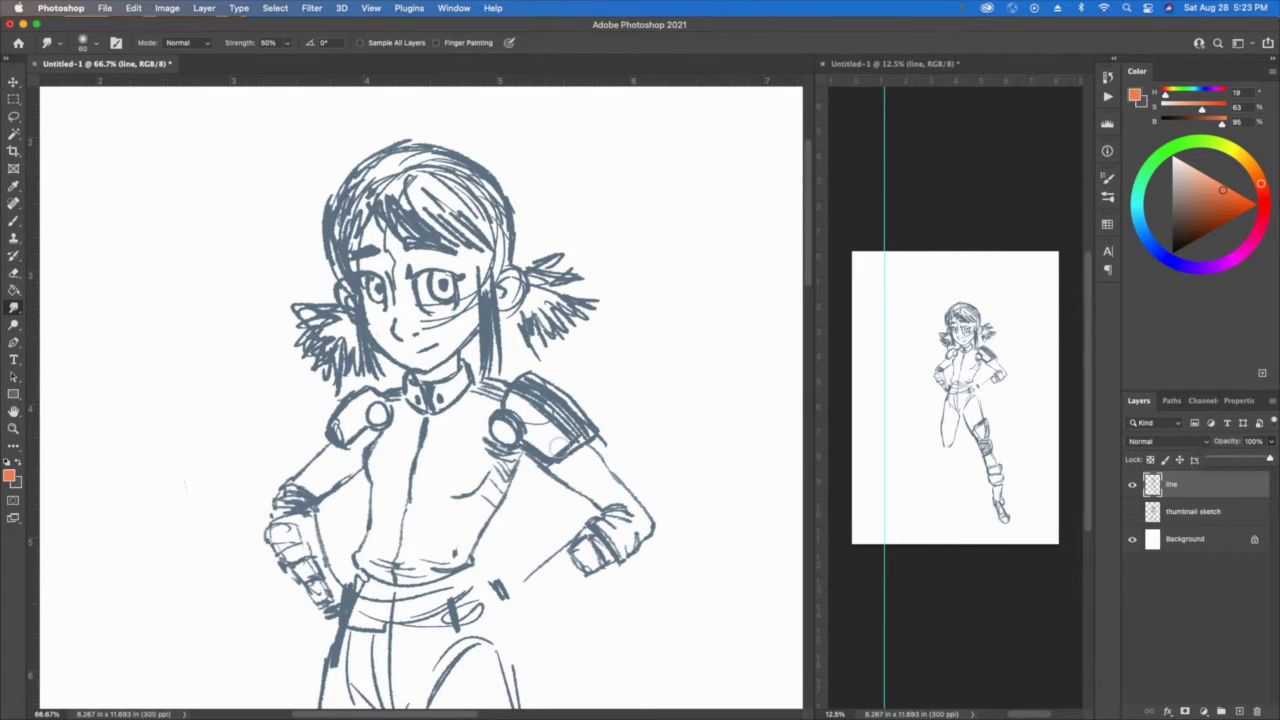
click(1187, 518)
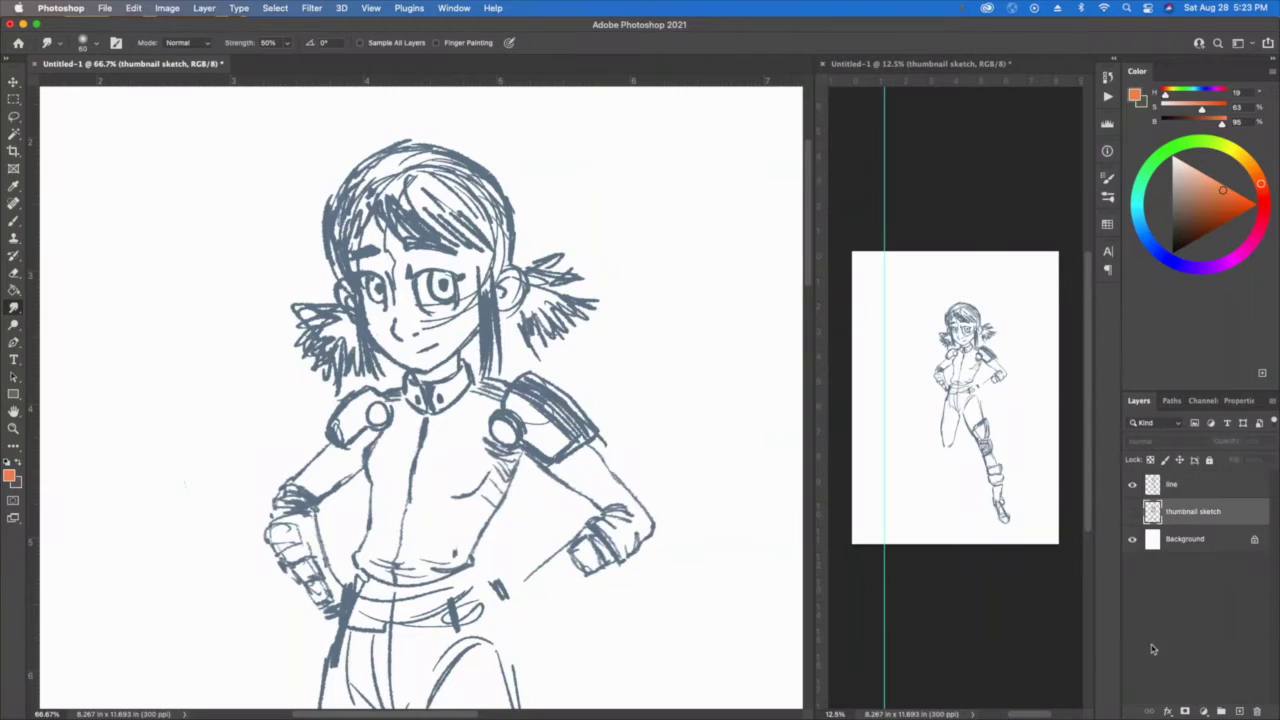
click(1239, 711)
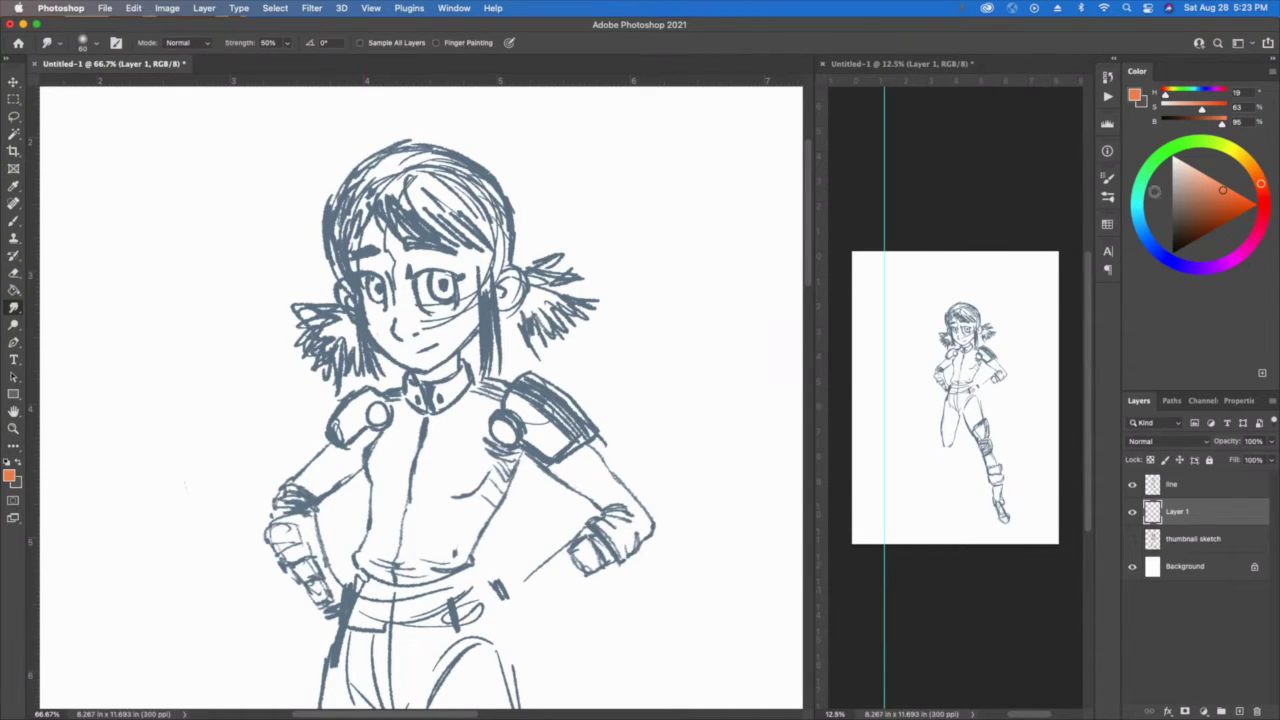
Choose a muted grey-blue paint colour and switch to the Brush tool.
click(1139, 213)
drag(1192, 177, 1184, 188)
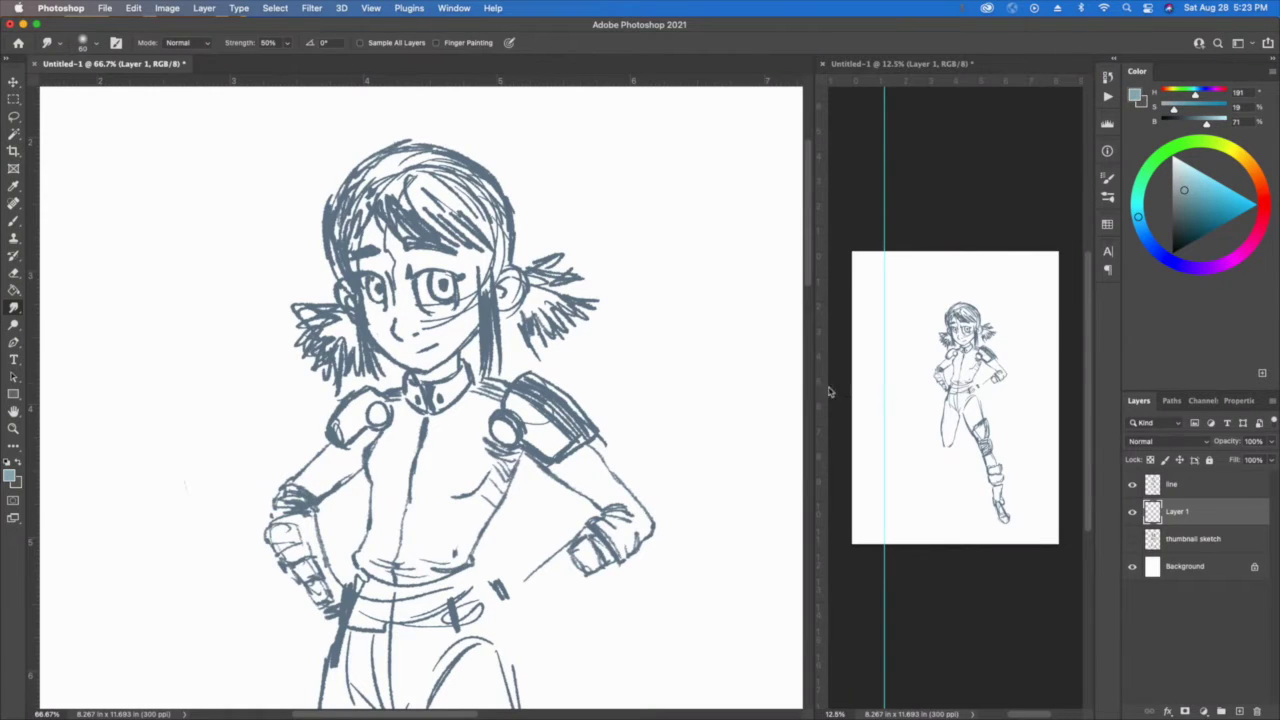
key(b)
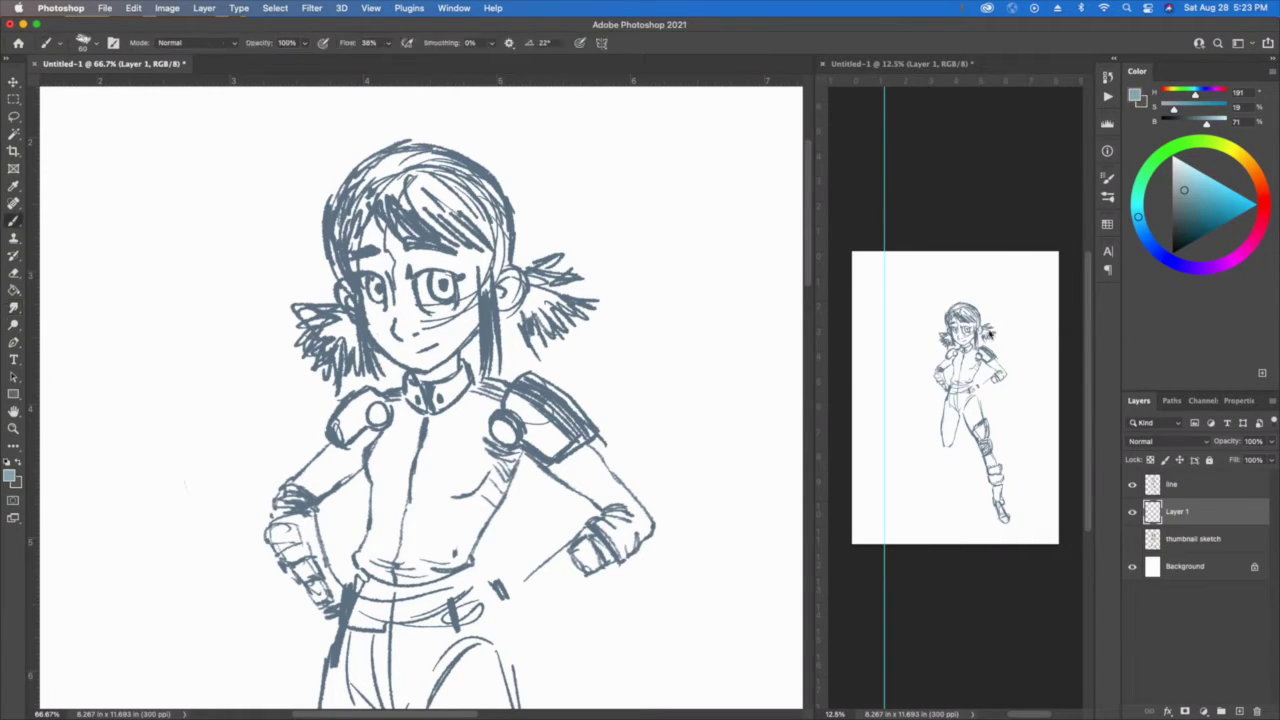
Brush a broad blue-grey wash behind the head and across the page on Layer 1.
click(997, 328)
mouse_move(1005, 335)
mouse_down()
mouse_move(970, 293)
mouse_move(1003, 338)
mouse_move(952, 290)
mouse_up()
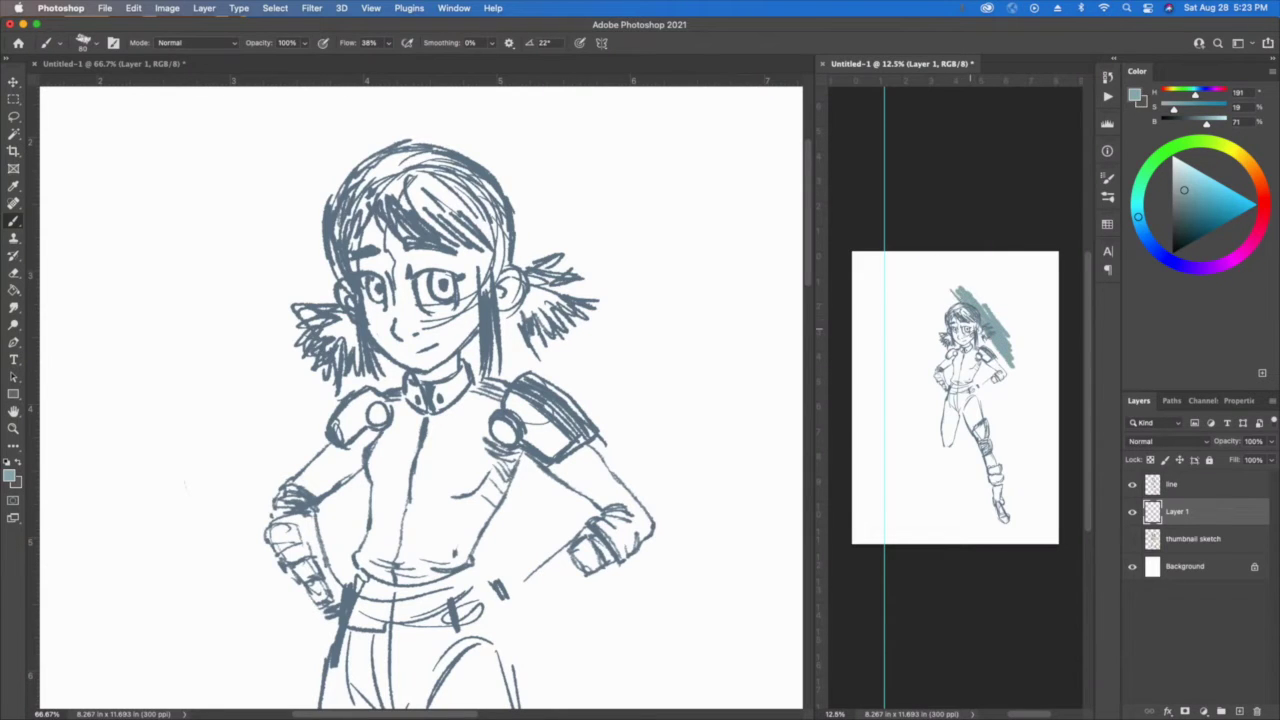
mouse_move(975, 335)
mouse_down()
mouse_move(985, 330)
mouse_move(960, 290)
mouse_move(915, 390)
mouse_move(1035, 470)
mouse_move(905, 470)
mouse_move(875, 500)
mouse_move(1020, 520)
mouse_move(1000, 280)
mouse_up()
mouse_move(1040, 320)
mouse_down()
mouse_move(873, 270)
mouse_move(873, 312)
mouse_move(993, 295)
mouse_move(983, 352)
mouse_move(838, 325)
mouse_move(874, 457)
mouse_up()
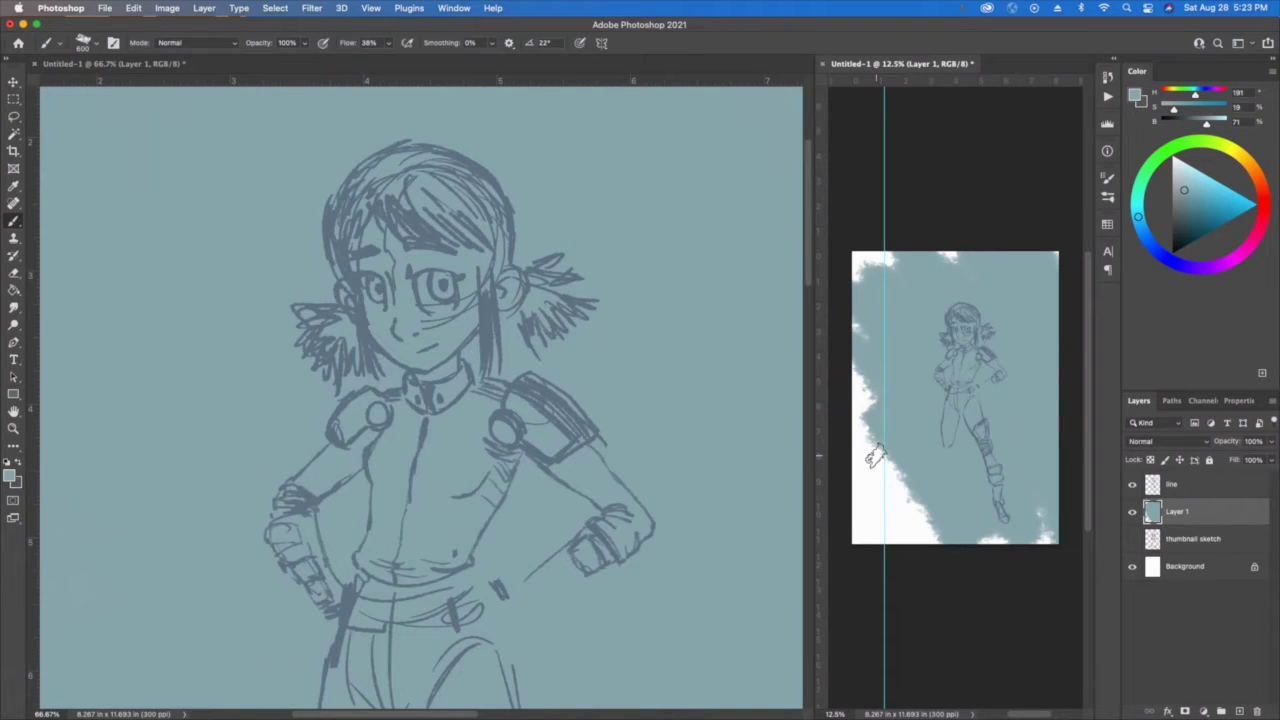
click(1177, 485)
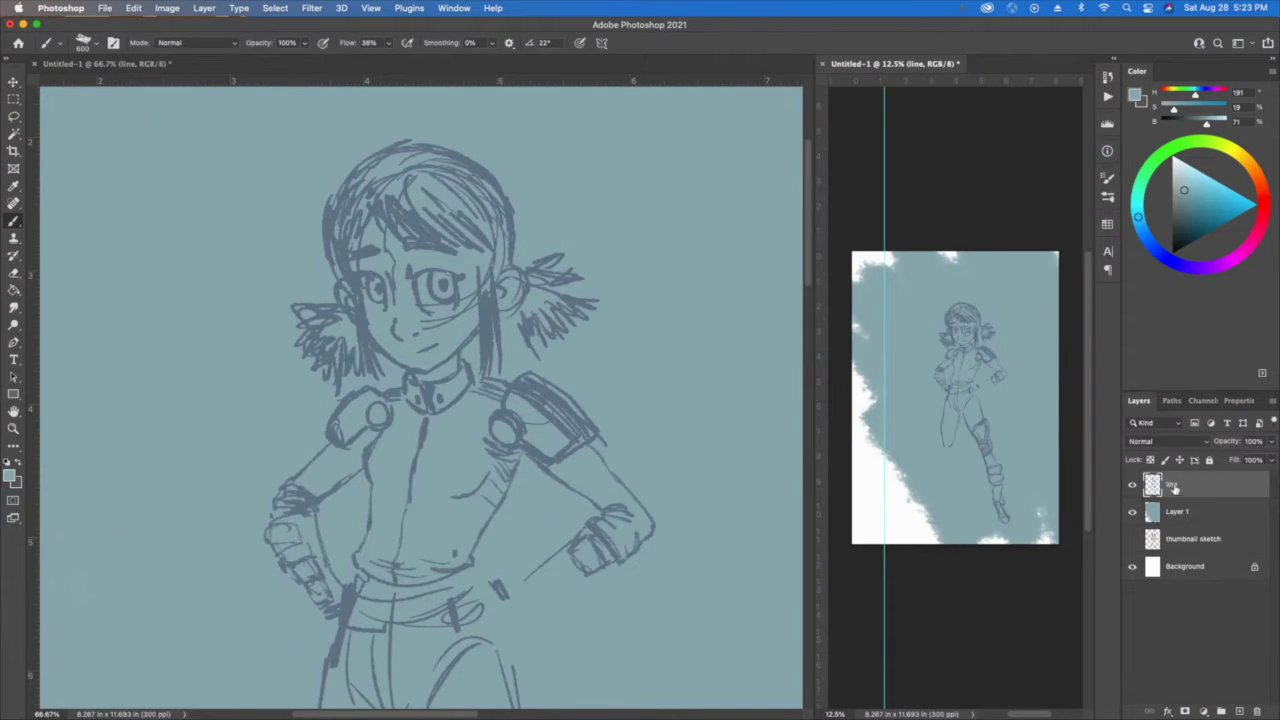
Add Layer 2 above the line art, set its blend mode to Multiply, and clear the selection.
click(1240, 711)
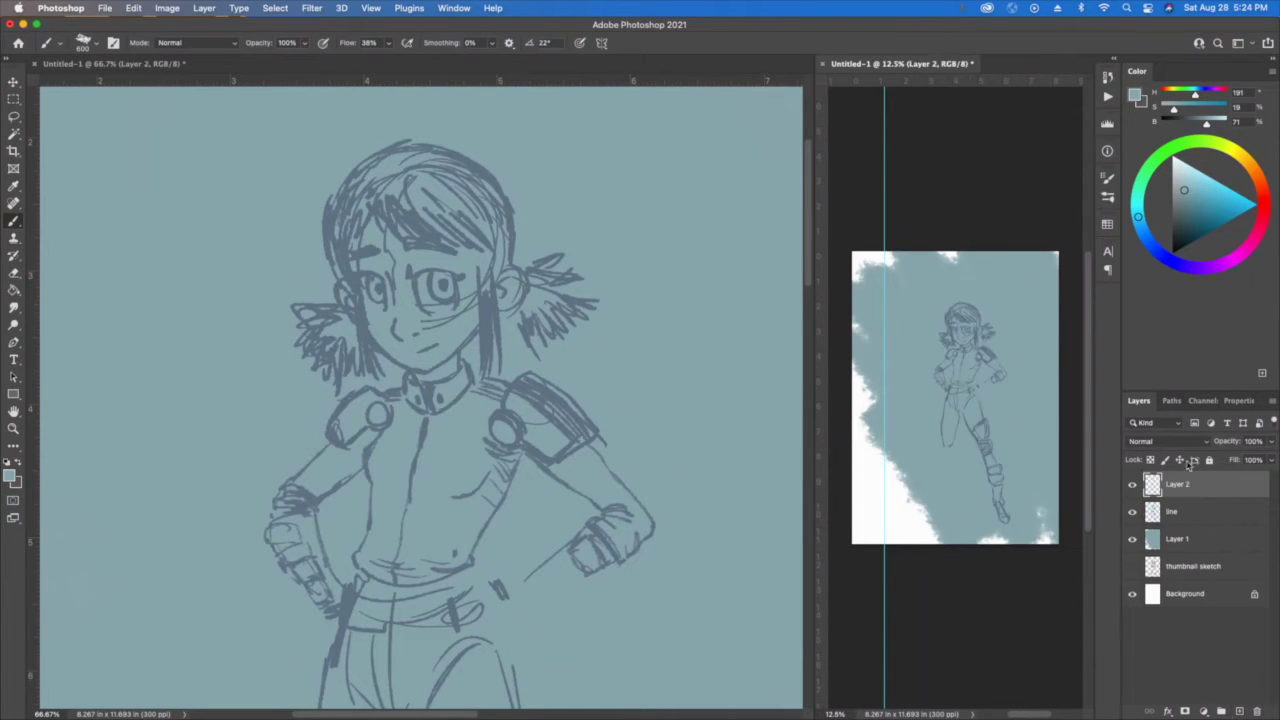
click(1188, 443)
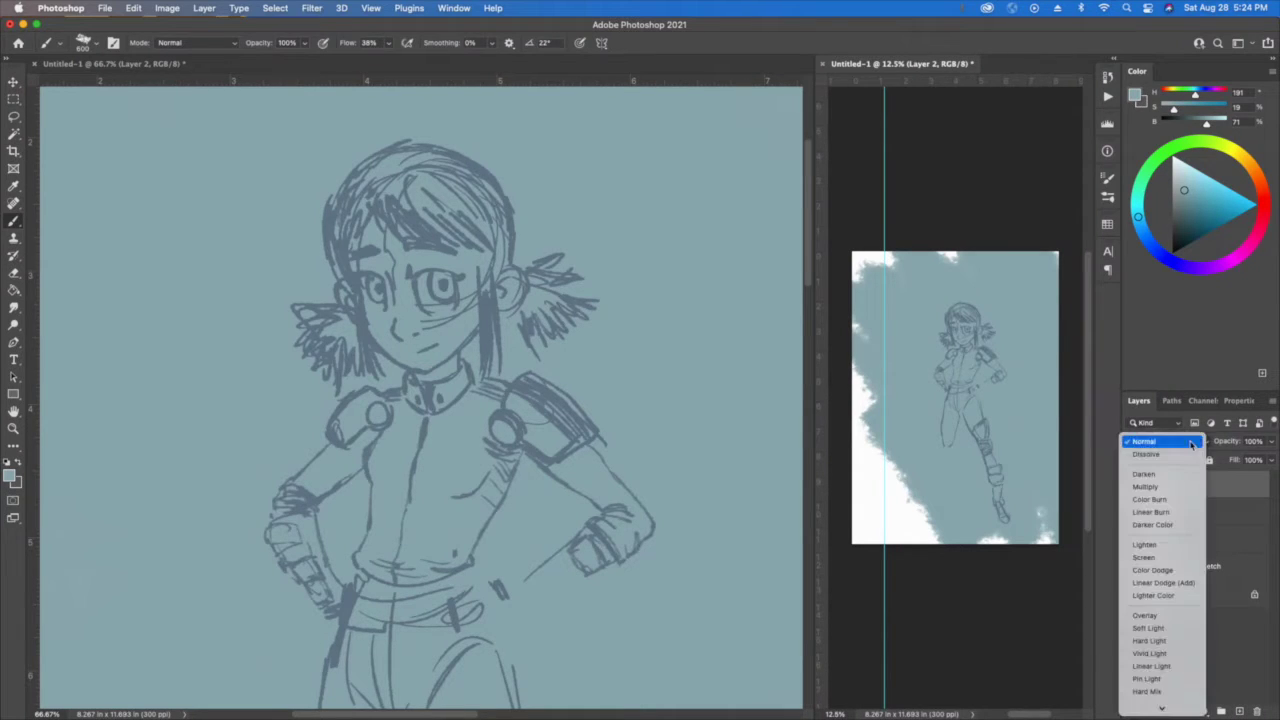
click(1146, 487)
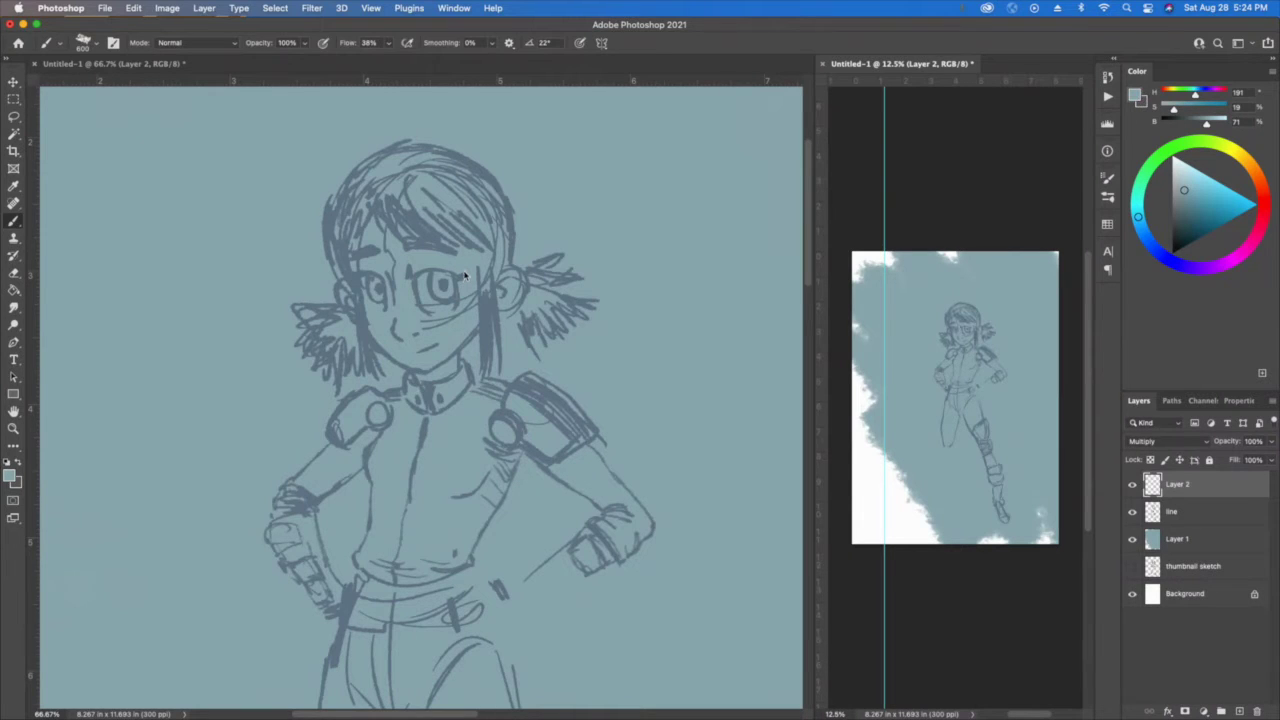
click(455, 368)
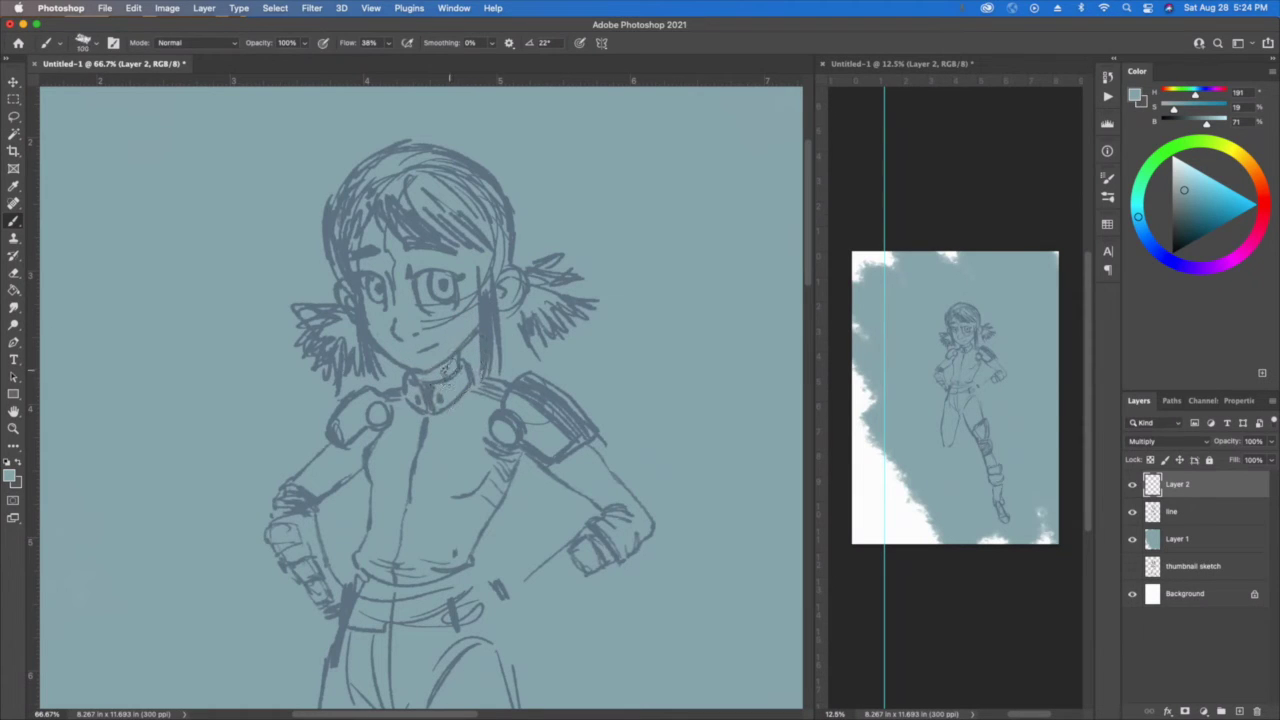
key(super+d)
Shade the neck, collar and ear on the Multiply layer, undoing one misplaced stroke.
mouse_move(451, 368)
mouse_down()
mouse_move(440, 374)
mouse_move(456, 358)
mouse_up()
key(super+z)
key(super+z)
key(super+z)
drag(452, 362, 430, 378)
mouse_move(445, 367)
mouse_down()
mouse_move(454, 358)
mouse_move(422, 376)
mouse_move(450, 370)
mouse_up()
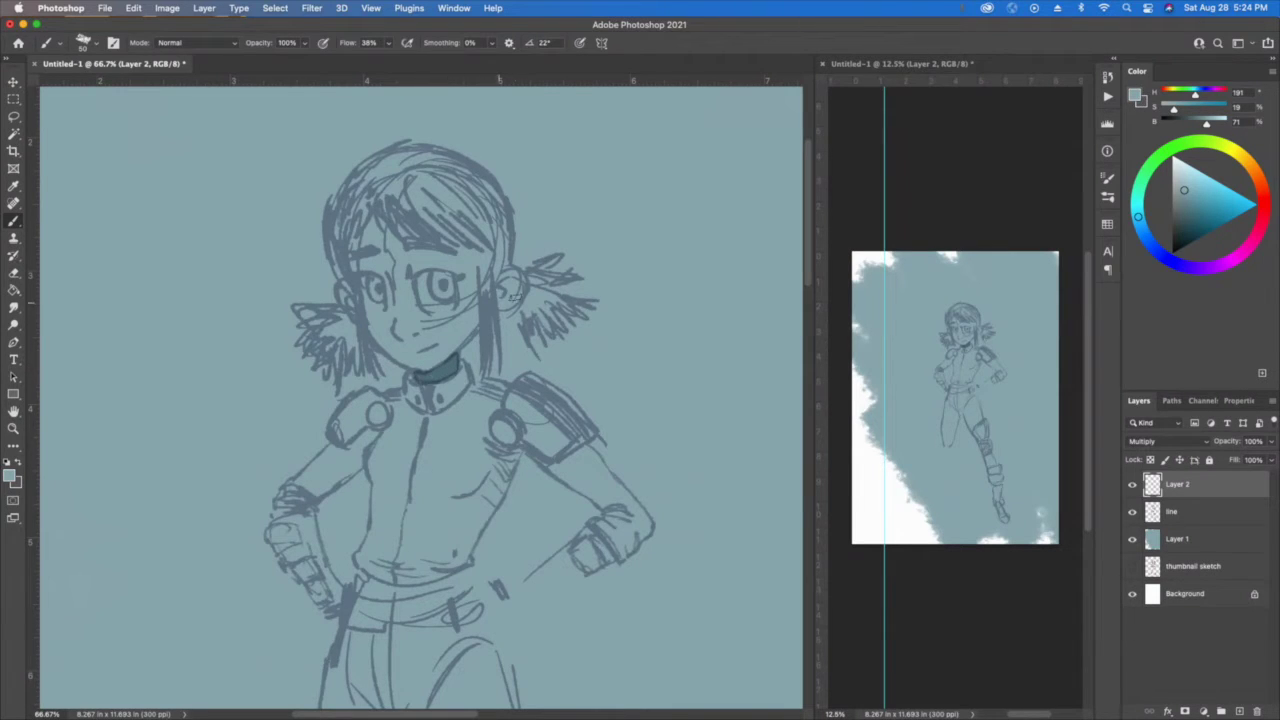
mouse_move(512, 296)
mouse_down()
mouse_move(500, 283)
mouse_move(506, 222)
mouse_move(486, 305)
mouse_move(487, 285)
mouse_move(496, 348)
mouse_up()
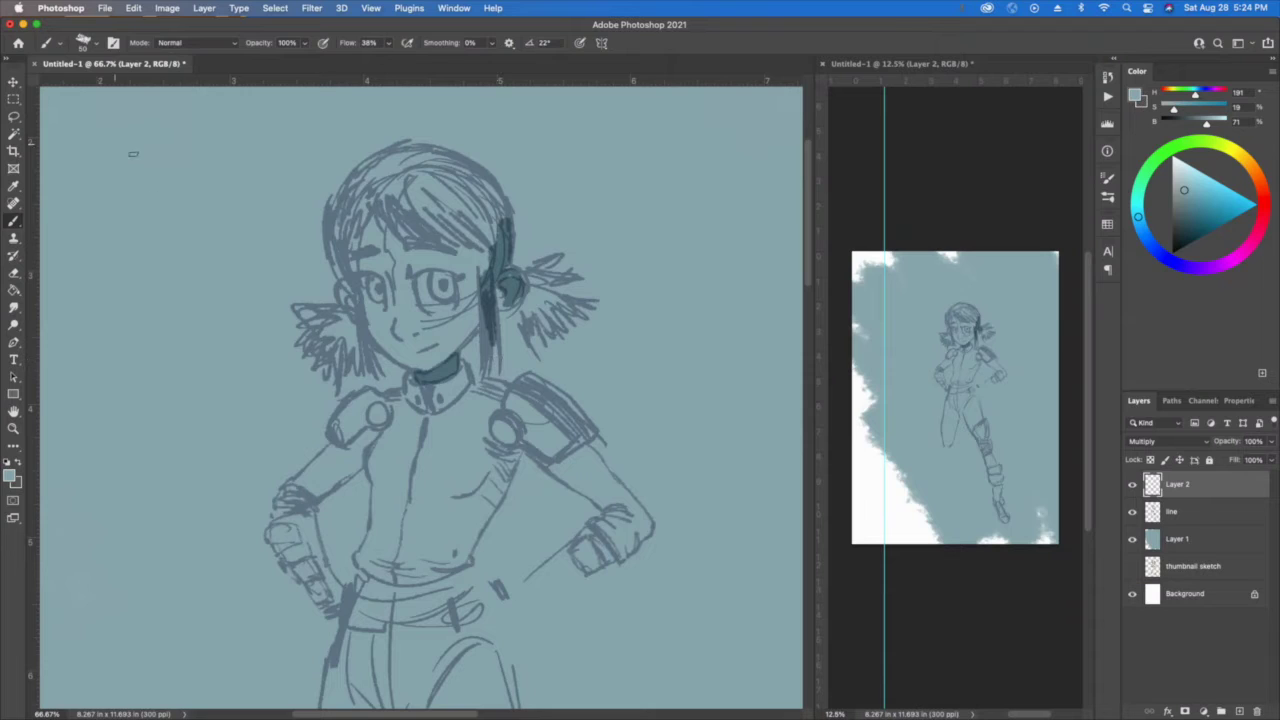
Brush an arrow pointing at the head, then shade both sides of the face and the hair top.
drag(107, 142, 258, 221)
mouse_move(212, 160)
mouse_down()
mouse_move(276, 229)
mouse_move(180, 214)
mouse_up()
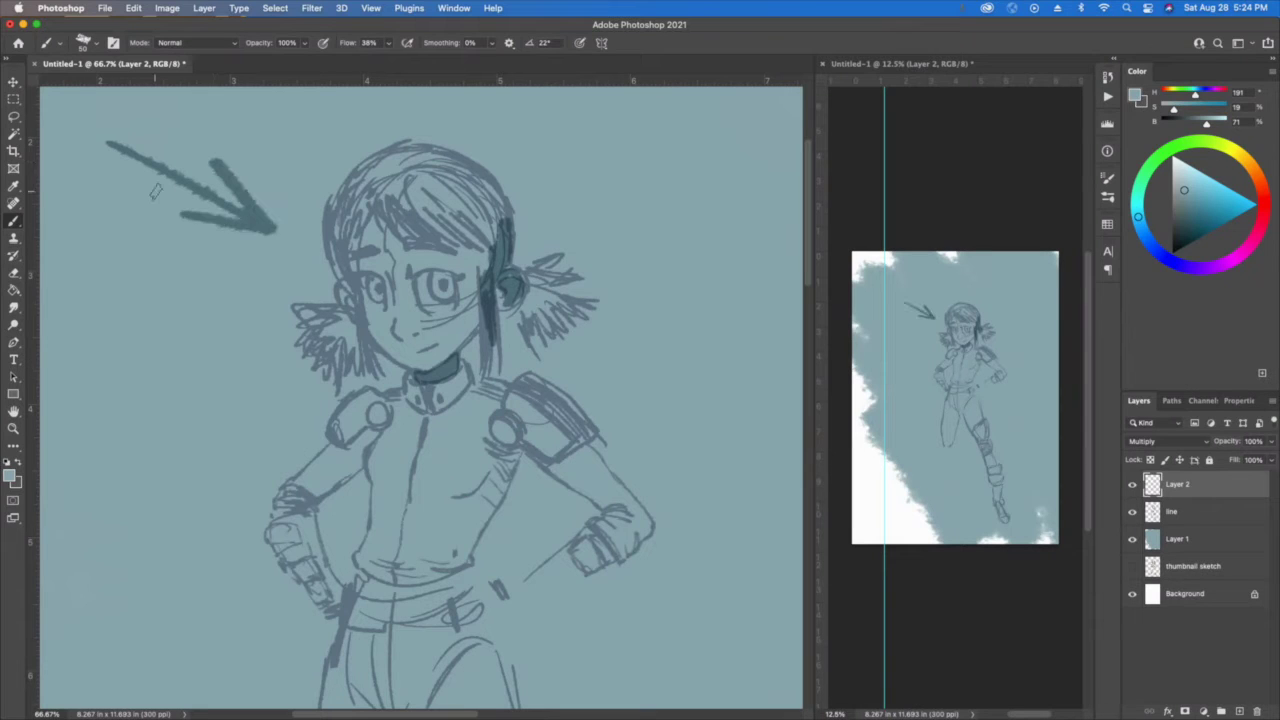
mouse_move(410, 278)
mouse_down()
mouse_move(412, 336)
mouse_move(405, 288)
mouse_move(468, 326)
mouse_up()
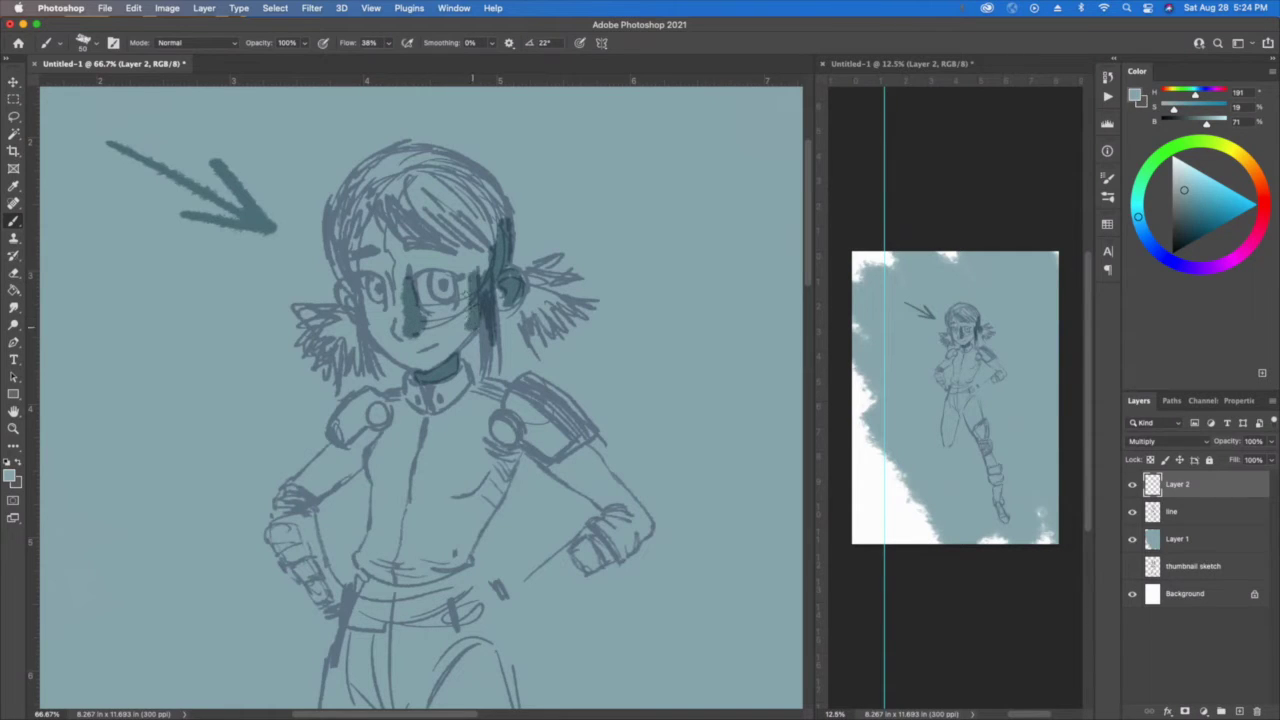
mouse_move(464, 272)
mouse_down()
mouse_move(460, 332)
mouse_move(440, 364)
mouse_move(416, 334)
mouse_move(430, 368)
mouse_move(420, 372)
mouse_move(468, 262)
mouse_move(412, 262)
mouse_move(412, 280)
mouse_move(500, 228)
mouse_move(462, 188)
mouse_move(444, 232)
mouse_move(418, 224)
mouse_move(420, 168)
mouse_move(392, 232)
mouse_up()
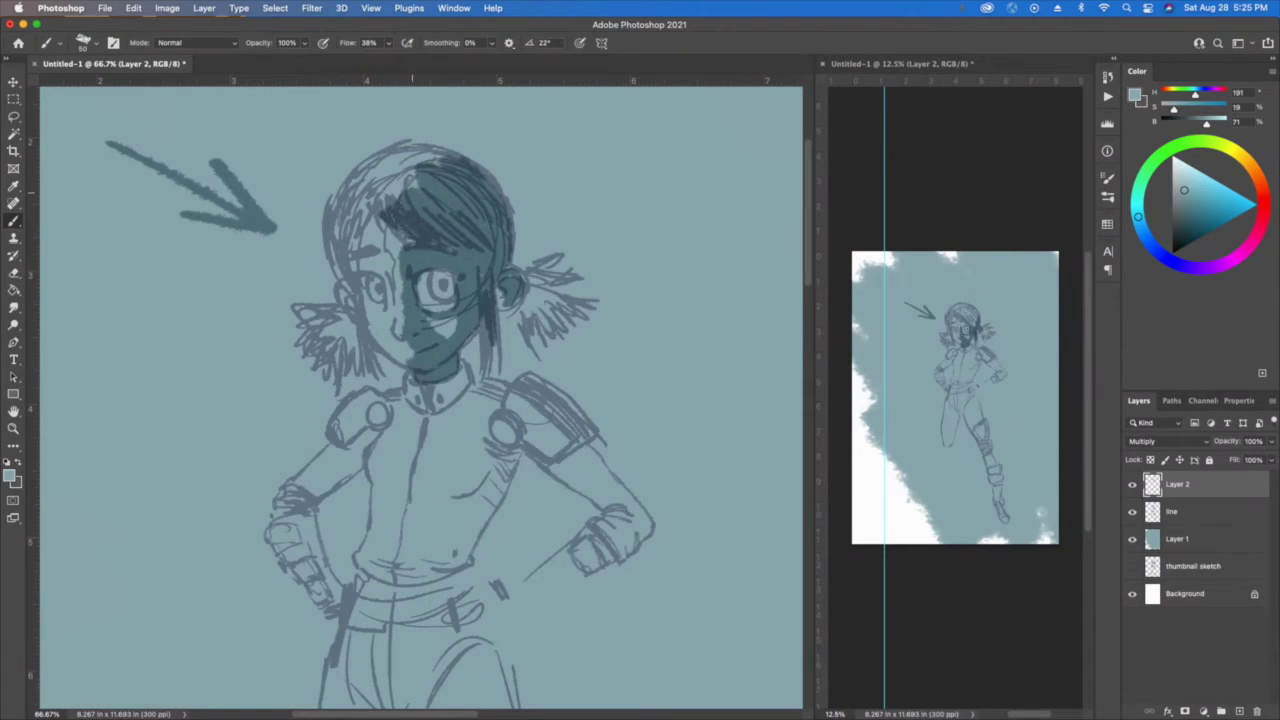
drag(412, 170, 440, 156)
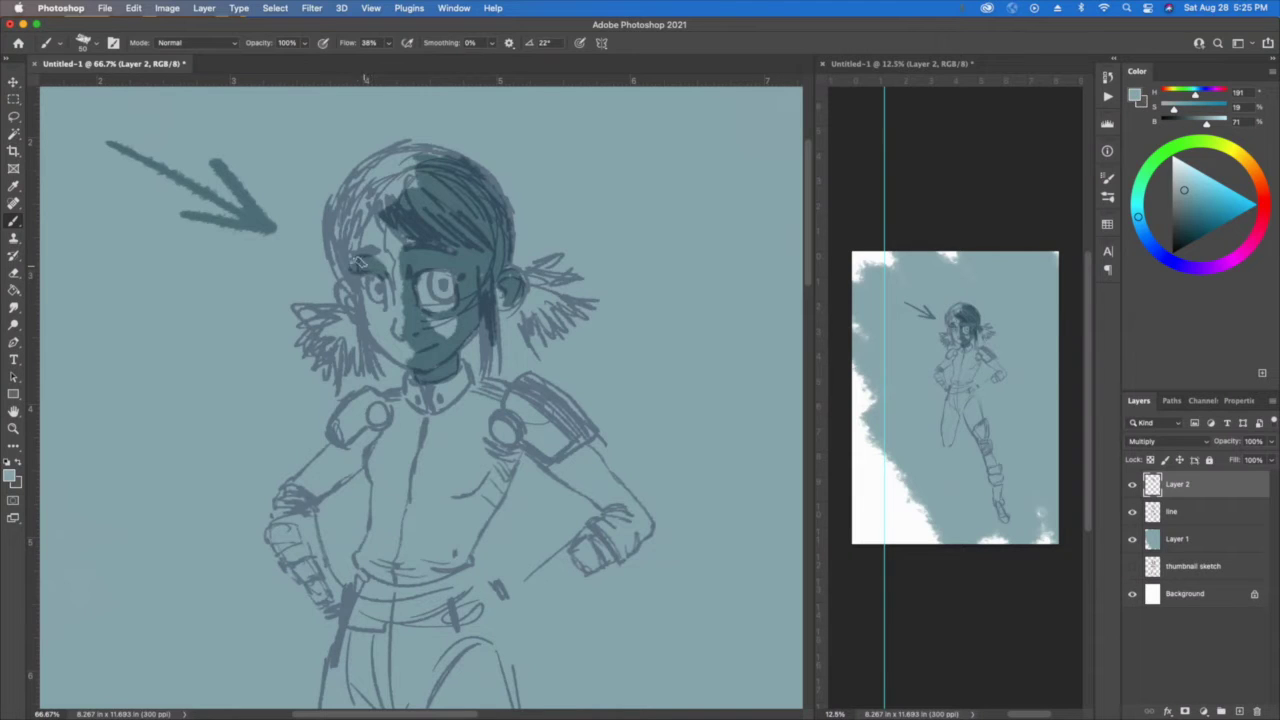
Shade the left eye, jaw, right shoulder pad, chest, right arm and lower hand.
drag(357, 262, 386, 288)
drag(420, 378, 376, 350)
mouse_move(573, 385)
mouse_down()
mouse_move(570, 425)
mouse_move(545, 395)
mouse_move(525, 440)
mouse_move(496, 420)
mouse_move(485, 388)
mouse_move(477, 400)
mouse_move(455, 378)
mouse_move(423, 400)
mouse_move(470, 410)
mouse_move(440, 420)
mouse_move(450, 440)
mouse_move(480, 430)
mouse_move(505, 450)
mouse_move(495, 505)
mouse_move(485, 445)
mouse_move(465, 480)
mouse_move(412, 430)
mouse_move(405, 445)
mouse_move(454, 488)
mouse_move(470, 555)
mouse_move(465, 500)
mouse_move(438, 566)
mouse_move(420, 575)
mouse_up()
mouse_move(590, 452)
mouse_down()
mouse_move(640, 510)
mouse_move(560, 470)
mouse_move(584, 492)
mouse_up()
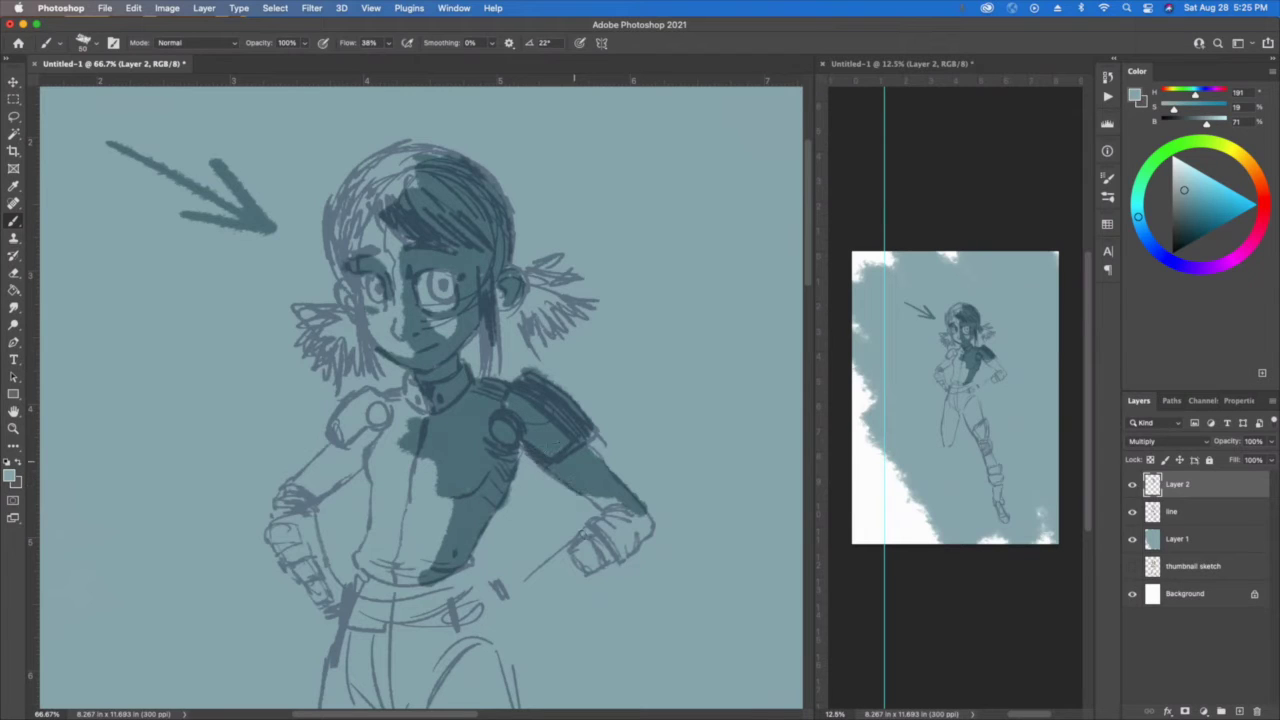
mouse_move(590, 500)
mouse_down()
mouse_move(645, 516)
mouse_move(640, 540)
mouse_move(625, 512)
mouse_move(606, 528)
mouse_move(606, 558)
mouse_move(616, 528)
mouse_move(590, 570)
mouse_move(540, 598)
mouse_up()
mouse_move(605, 562)
mouse_down()
mouse_move(516, 626)
mouse_move(540, 646)
mouse_move(568, 628)
mouse_move(564, 660)
mouse_move(580, 654)
mouse_move(545, 664)
mouse_move(570, 666)
mouse_move(584, 650)
mouse_move(522, 645)
mouse_move(470, 568)
mouse_move(485, 615)
mouse_move(429, 665)
mouse_up()
Shade the thigh, left forearm, hand, hip, belt and hair tufts, then hide the shading to compare.
drag(428, 610, 404, 695)
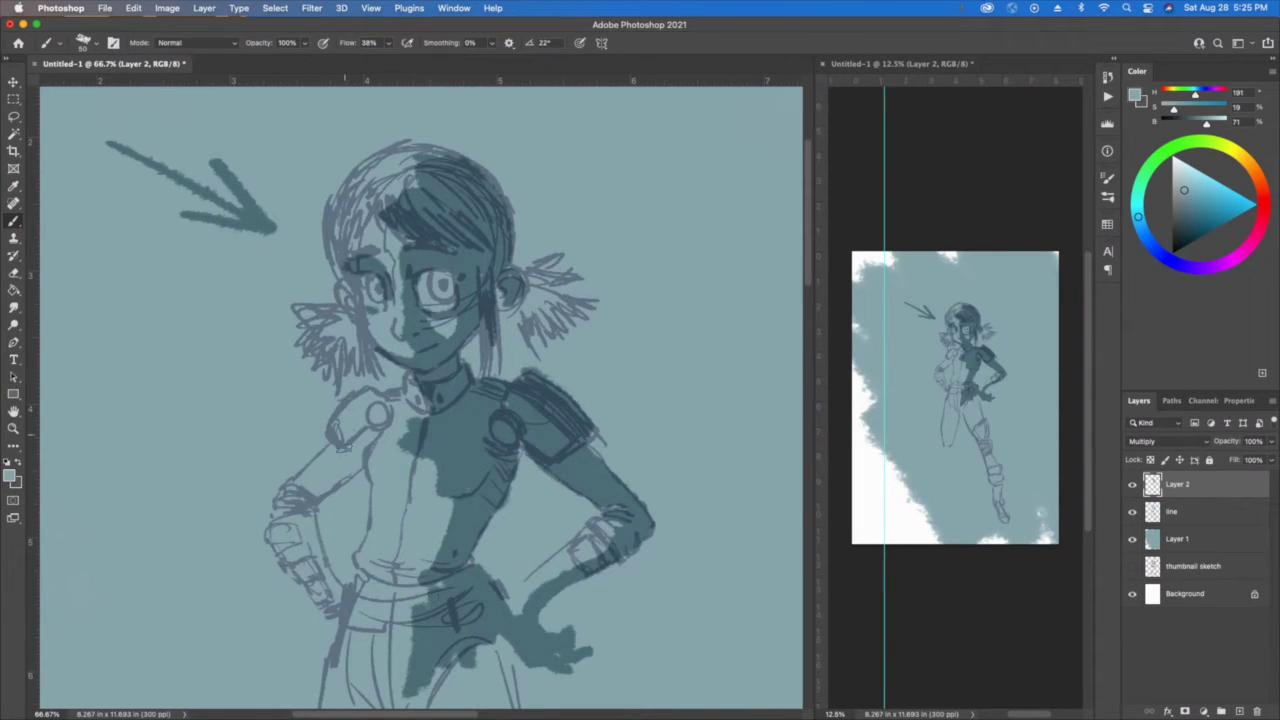
mouse_move(376, 438)
mouse_down()
mouse_move(330, 484)
mouse_move(326, 471)
mouse_up()
mouse_move(318, 604)
mouse_down()
mouse_move(336, 602)
mouse_move(290, 560)
mouse_move(310, 562)
mouse_move(280, 548)
mouse_move(312, 508)
mouse_move(288, 538)
mouse_up()
mouse_move(438, 580)
mouse_down()
mouse_move(366, 584)
mouse_move(427, 612)
mouse_move(374, 628)
mouse_move(426, 637)
mouse_up()
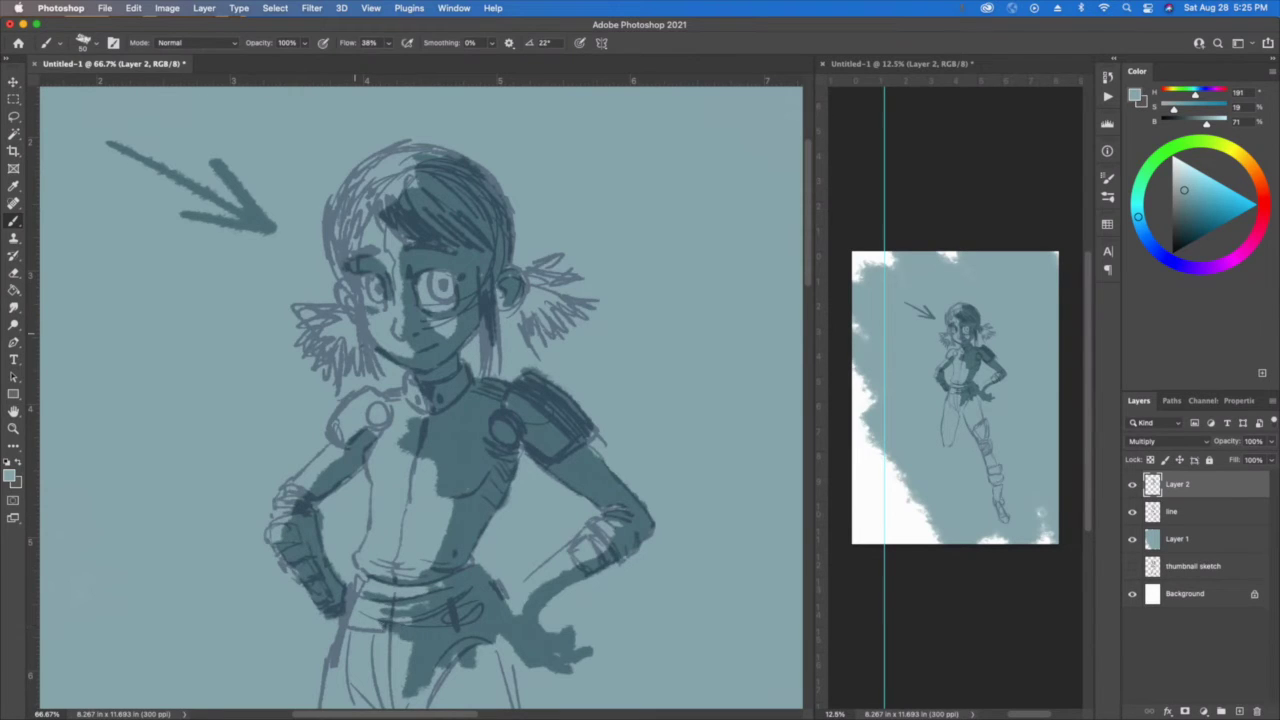
mouse_move(355, 330)
mouse_down()
mouse_move(376, 360)
mouse_move(350, 336)
mouse_move(330, 374)
mouse_move(346, 332)
mouse_move(326, 352)
mouse_up()
drag(404, 422, 396, 447)
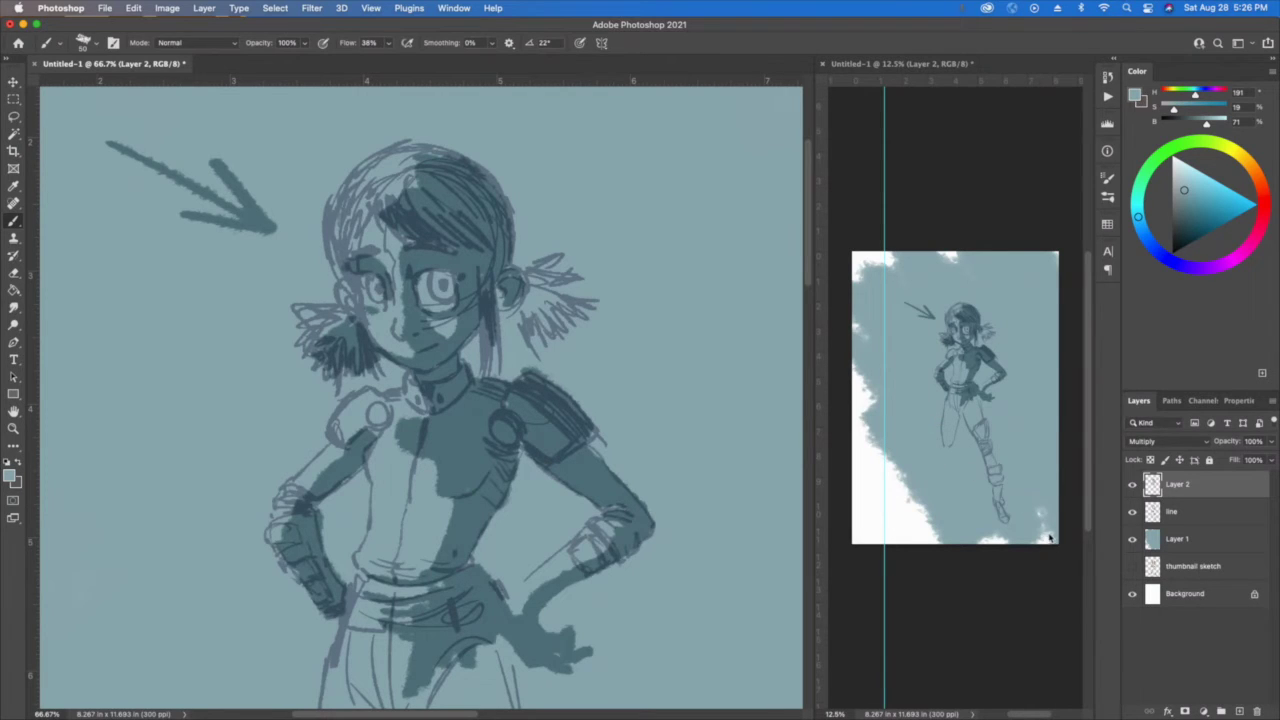
click(1132, 484)
click(1132, 484)
click(1133, 485)
click(1133, 485)
click(1134, 486)
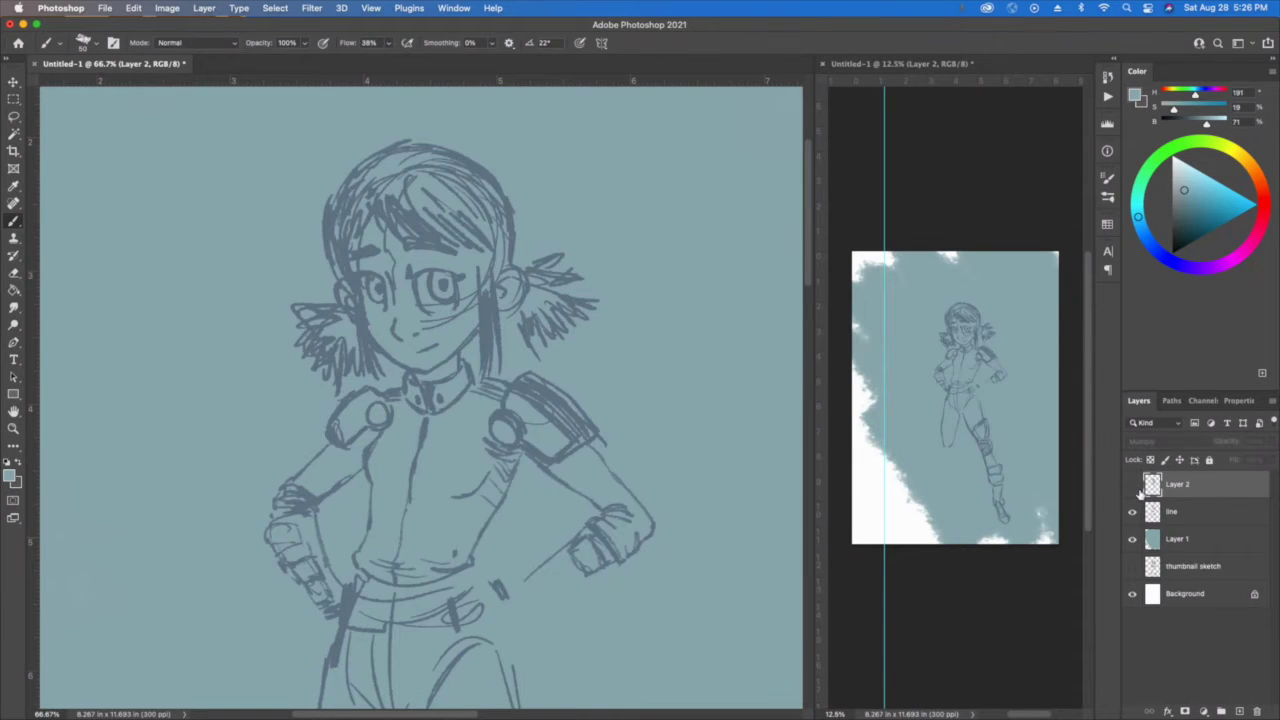
click(1134, 487)
click(1134, 487)
click(1133, 485)
click(1134, 485)
click(1134, 485)
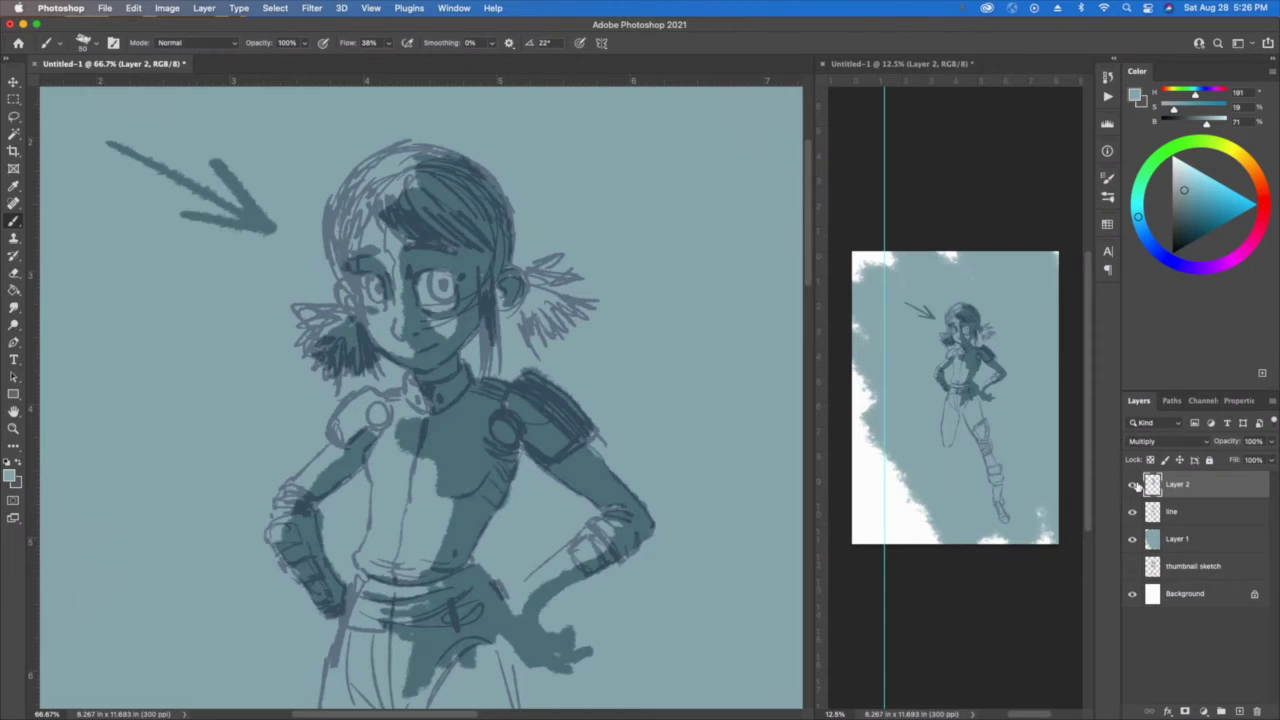
click(1239, 711)
click(1175, 442)
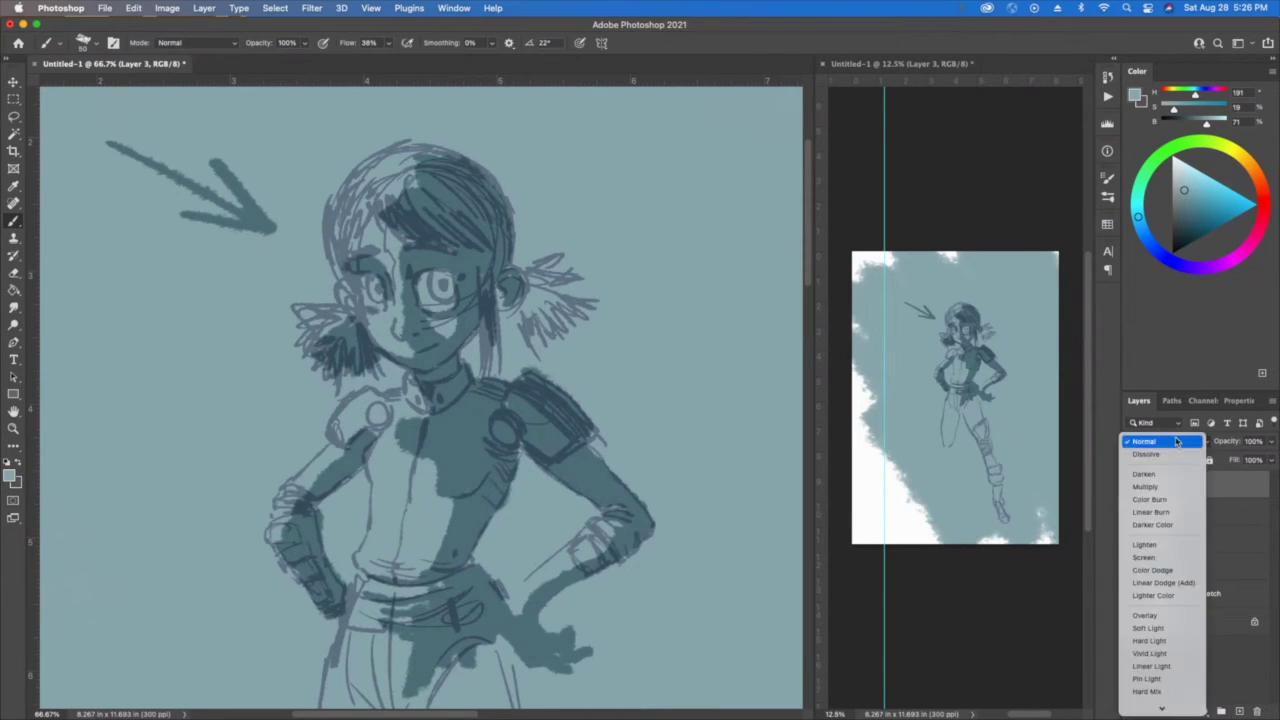
click(1141, 545)
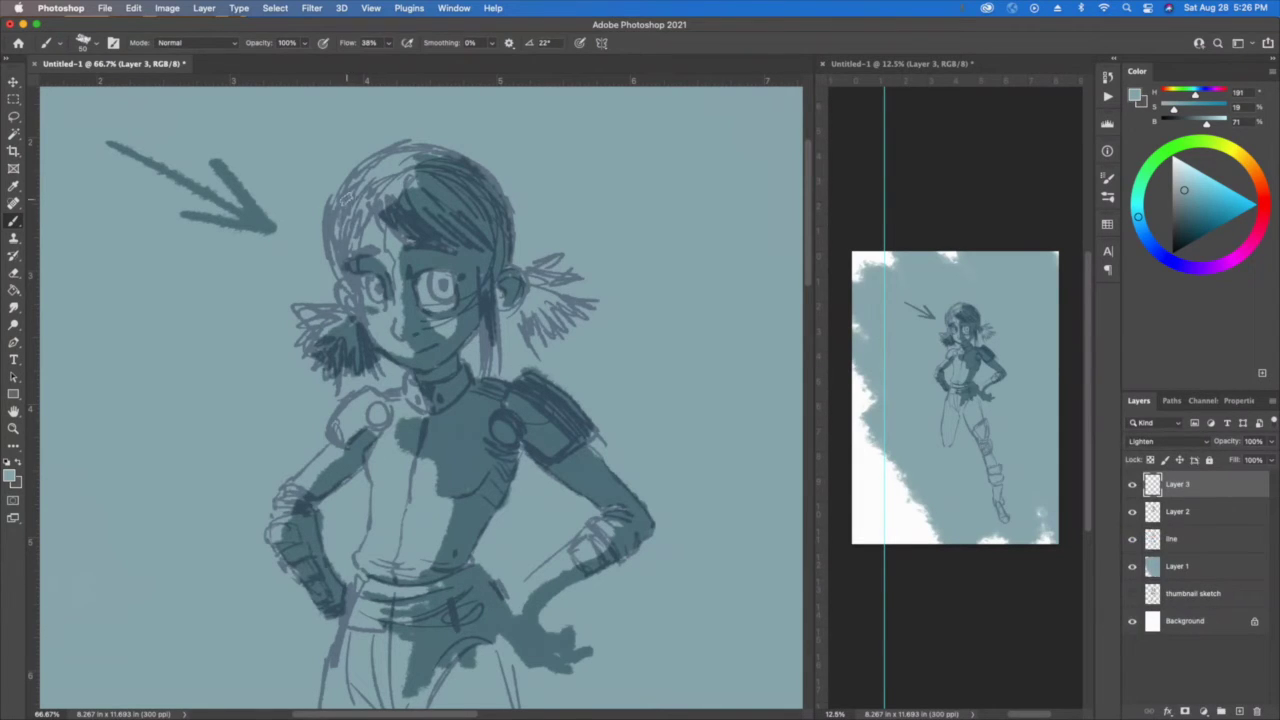
mouse_move(340, 196)
mouse_down()
mouse_move(348, 236)
mouse_move(357, 210)
mouse_up()
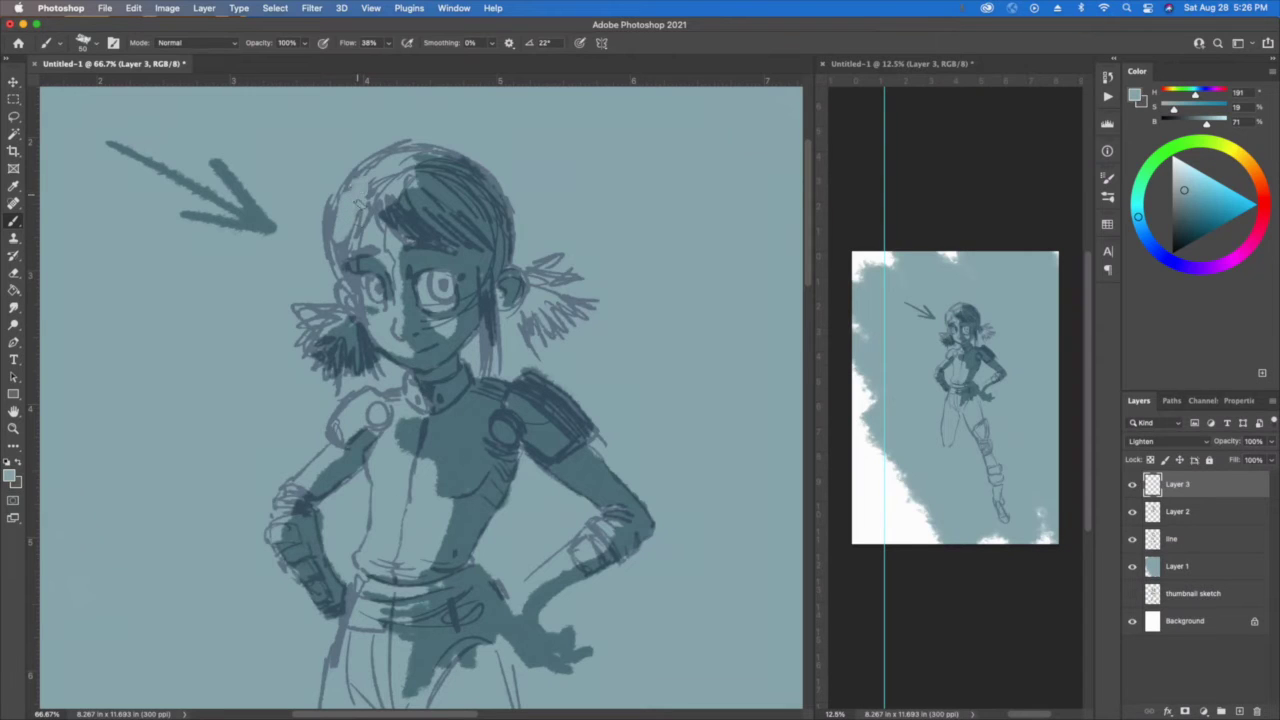
click(1157, 441)
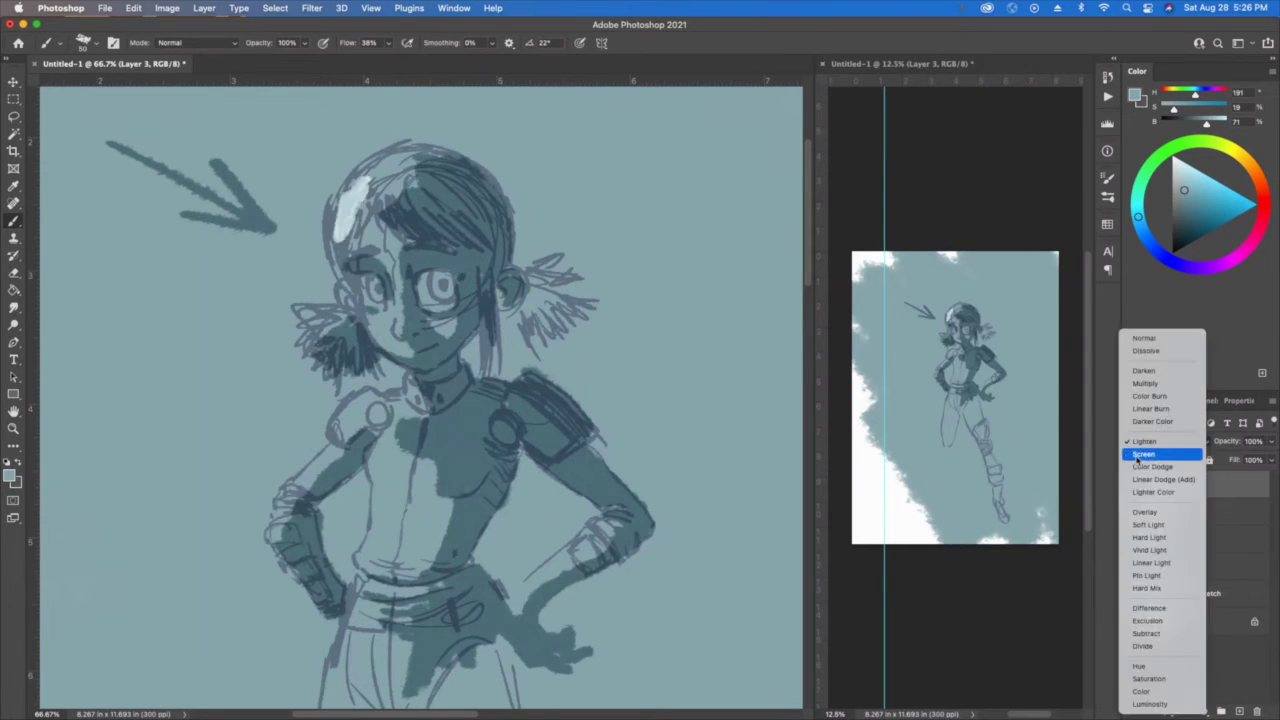
click(1150, 453)
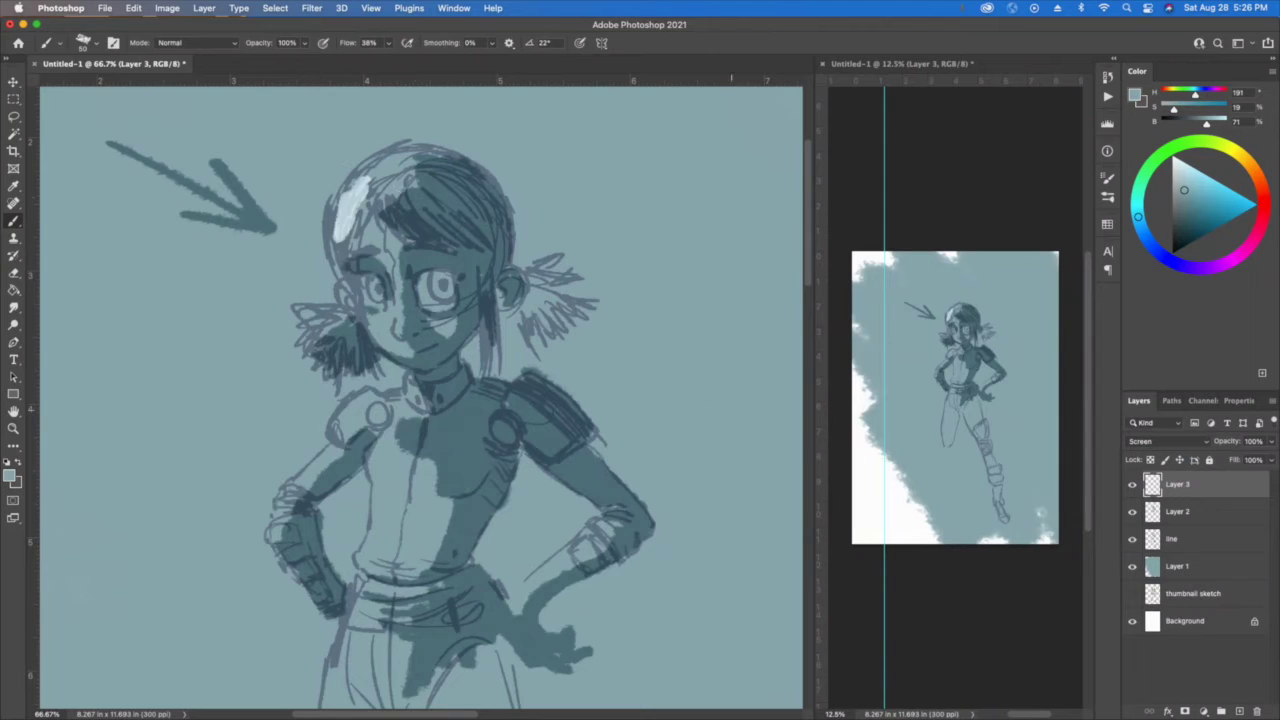
key(super+z)
key(super+z)
key(super+z)
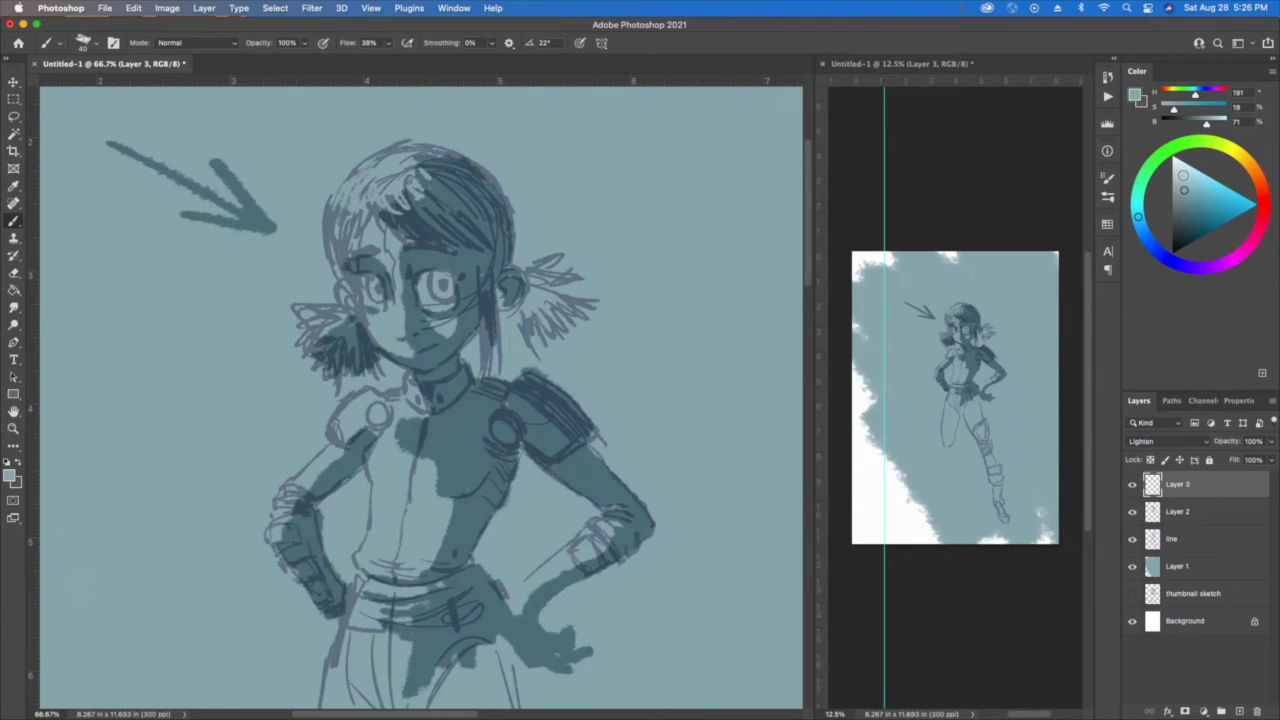
drag(1183, 176, 1187, 172)
Paint pale blue highlights on the nose, upper-left hair, left pigtail and cheek.
drag(397, 322, 397, 331)
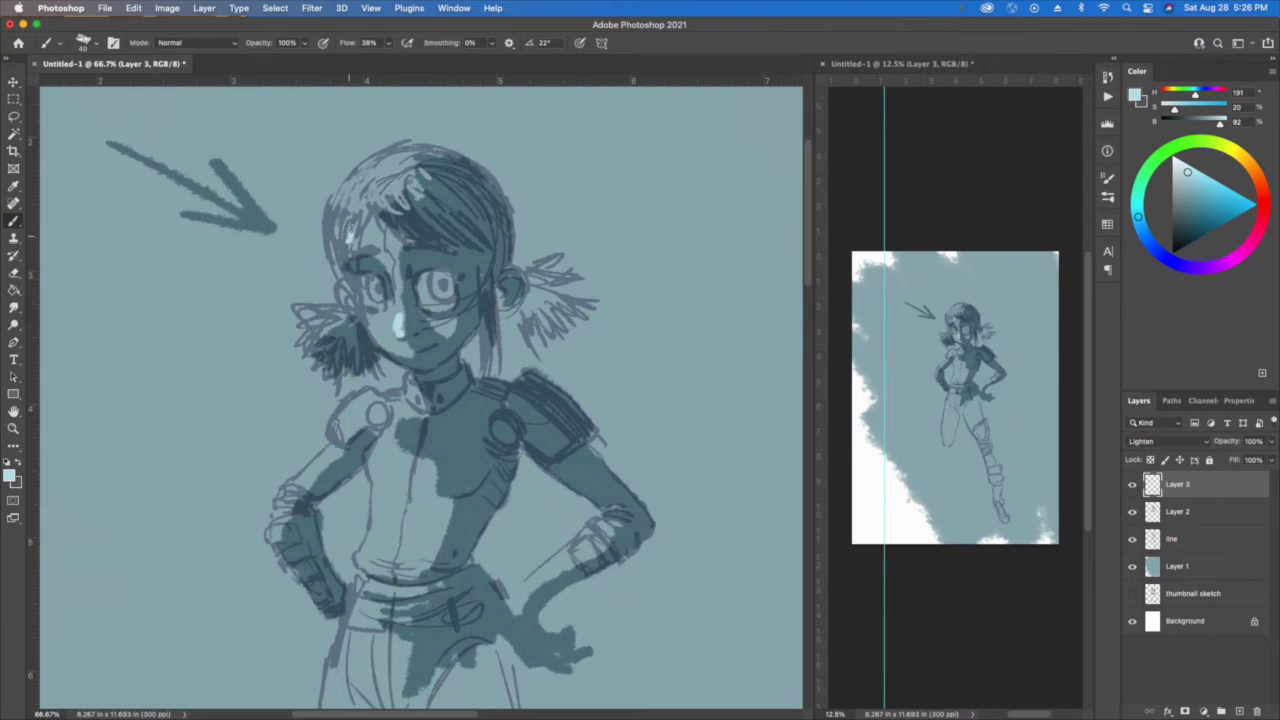
mouse_move(352, 190)
mouse_down()
mouse_move(380, 203)
mouse_move(386, 172)
mouse_up()
drag(340, 304, 316, 322)
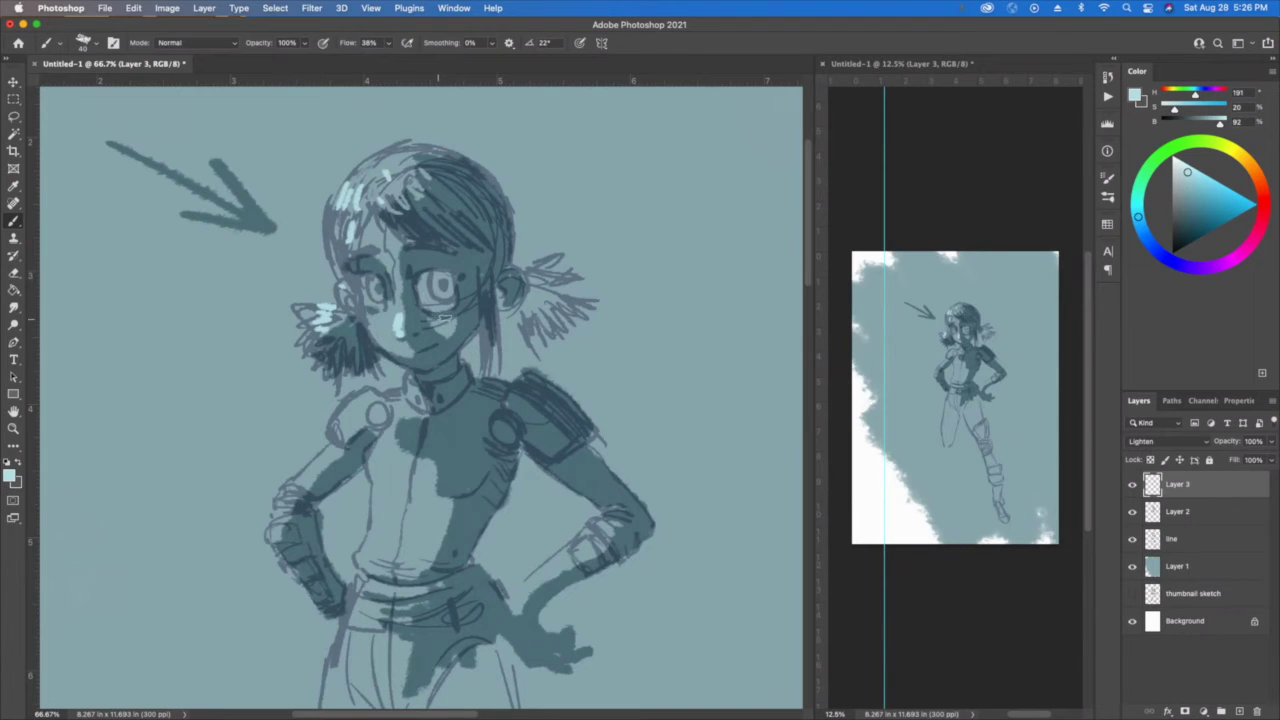
drag(367, 322, 386, 314)
click(1269, 441)
Set Layer 3 to 58% opacity and add highlights on shoulder, chest, forearm, belt, leg and hair.
drag(1266, 459, 1246, 463)
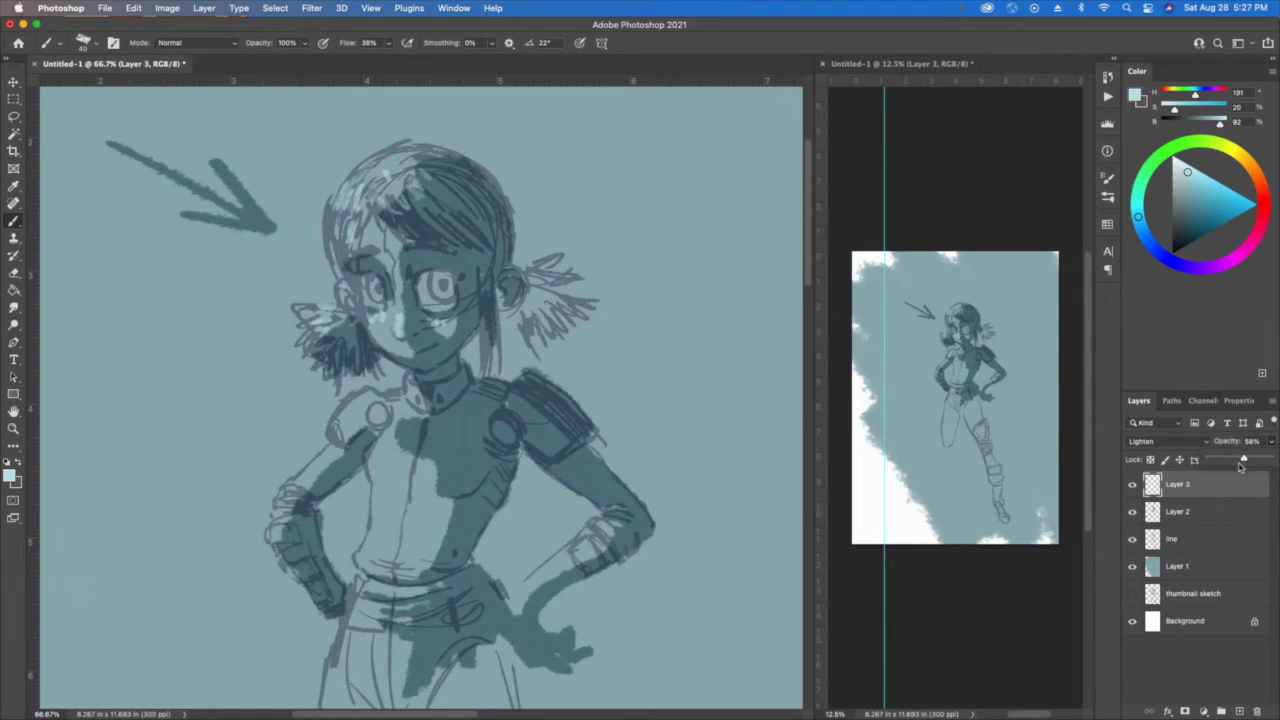
mouse_move(365, 390)
mouse_down()
mouse_move(330, 420)
mouse_move(345, 435)
mouse_move(276, 503)
mouse_up()
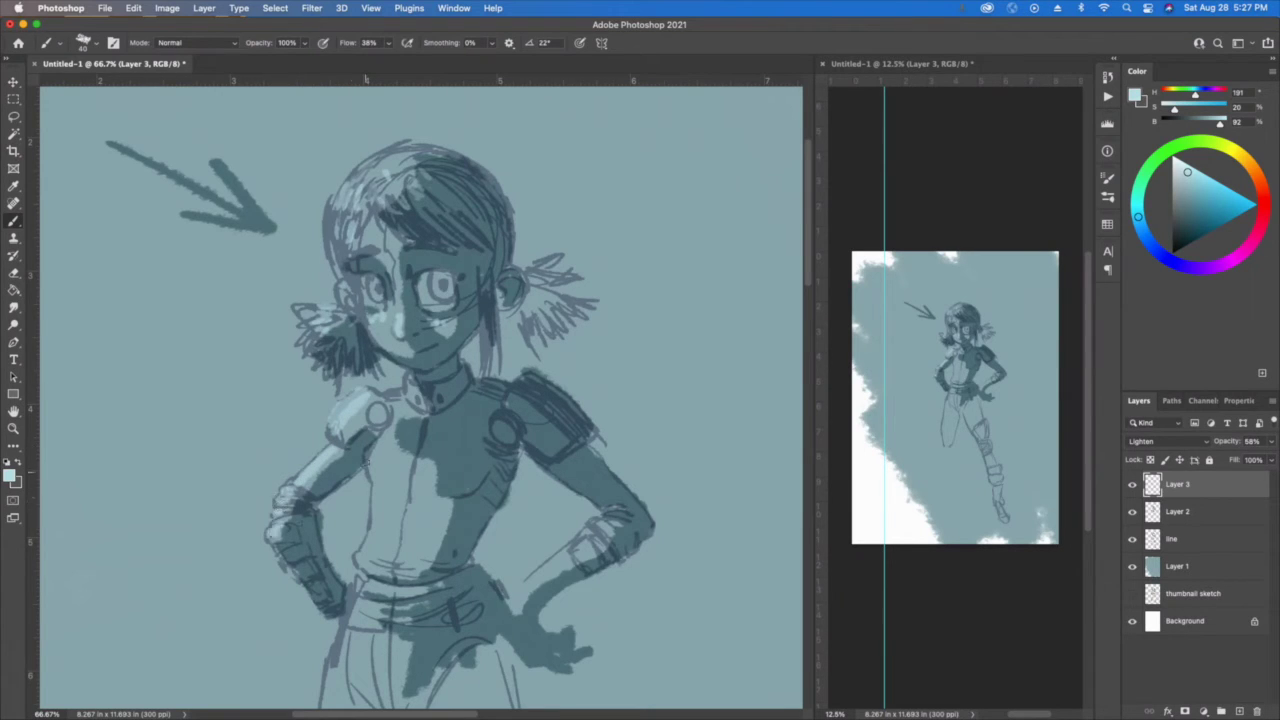
mouse_move(388, 430)
mouse_down()
mouse_move(369, 508)
mouse_move(373, 495)
mouse_move(373, 512)
mouse_move(385, 503)
mouse_move(373, 520)
mouse_move(390, 513)
mouse_move(363, 562)
mouse_move(370, 600)
mouse_up()
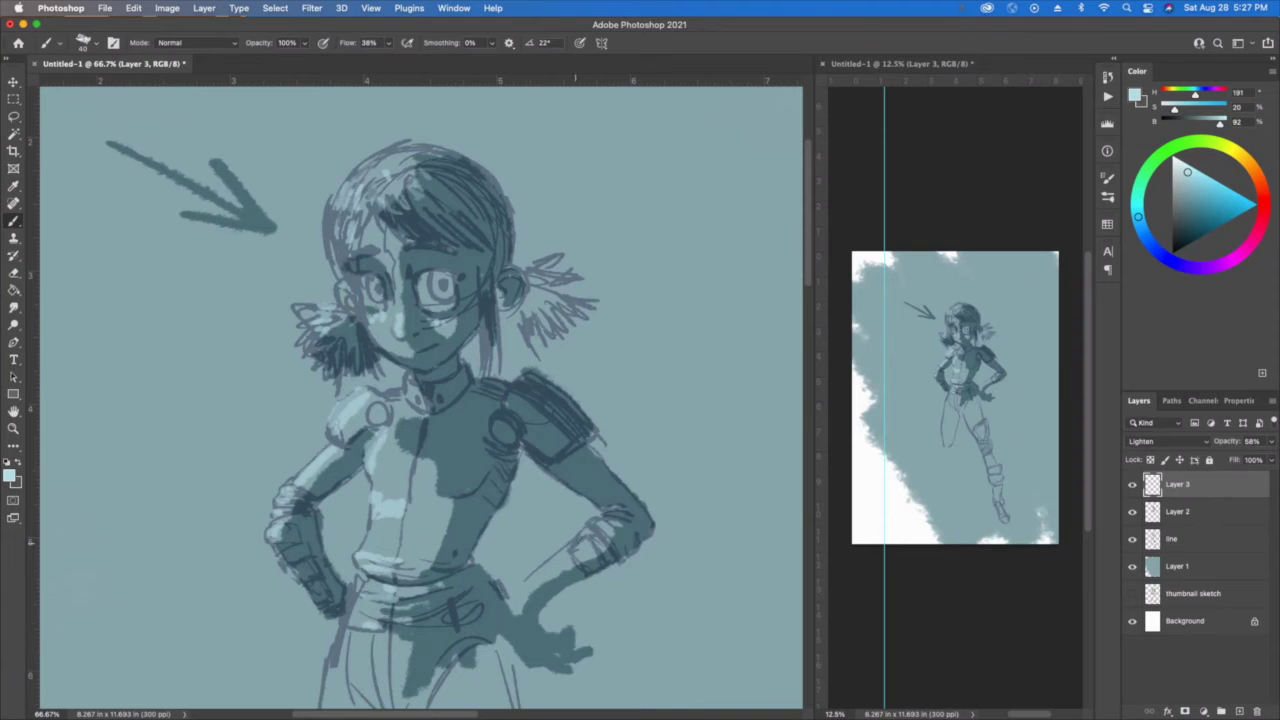
drag(584, 536, 532, 577)
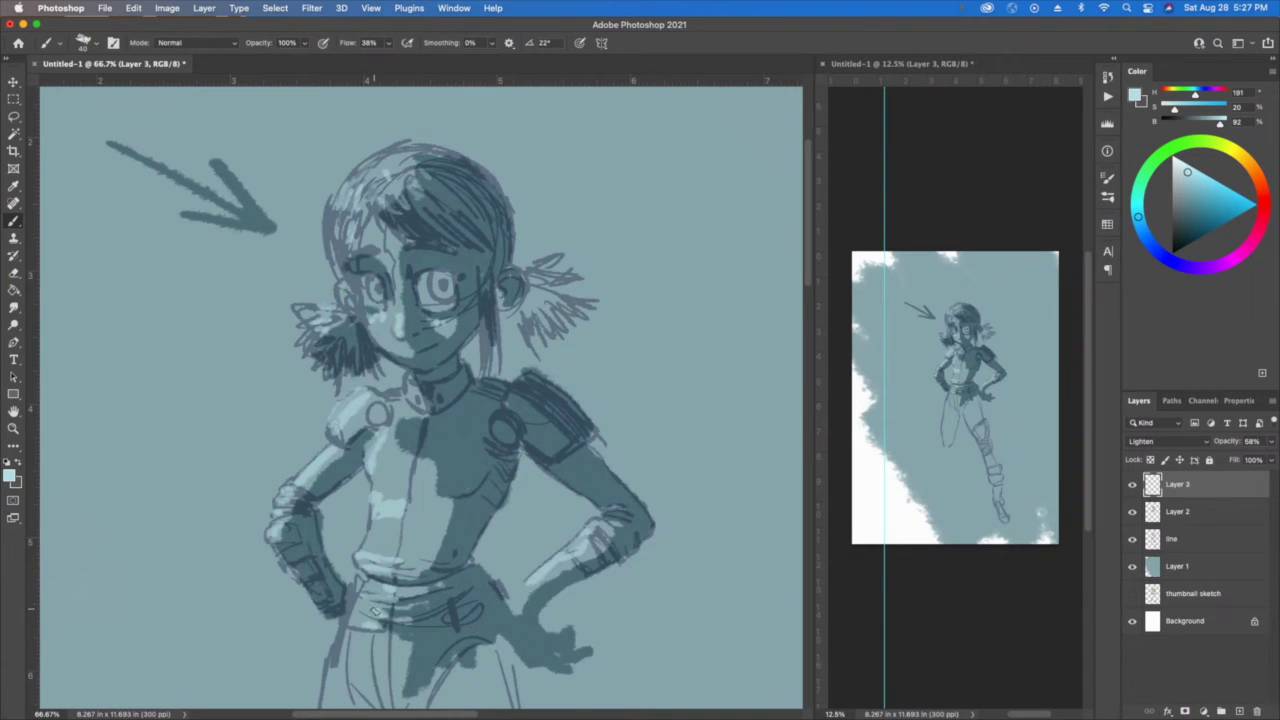
mouse_move(373, 610)
mouse_down()
mouse_move(342, 680)
mouse_move(353, 660)
mouse_up()
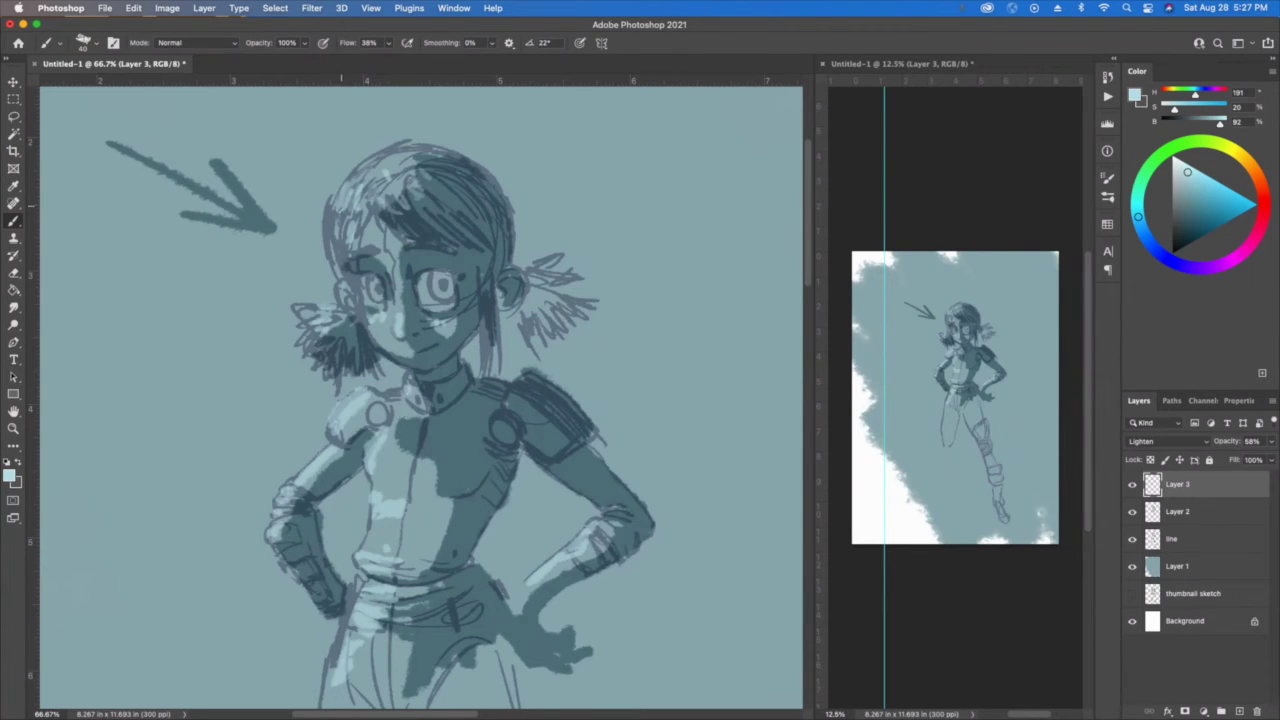
drag(340, 210, 333, 270)
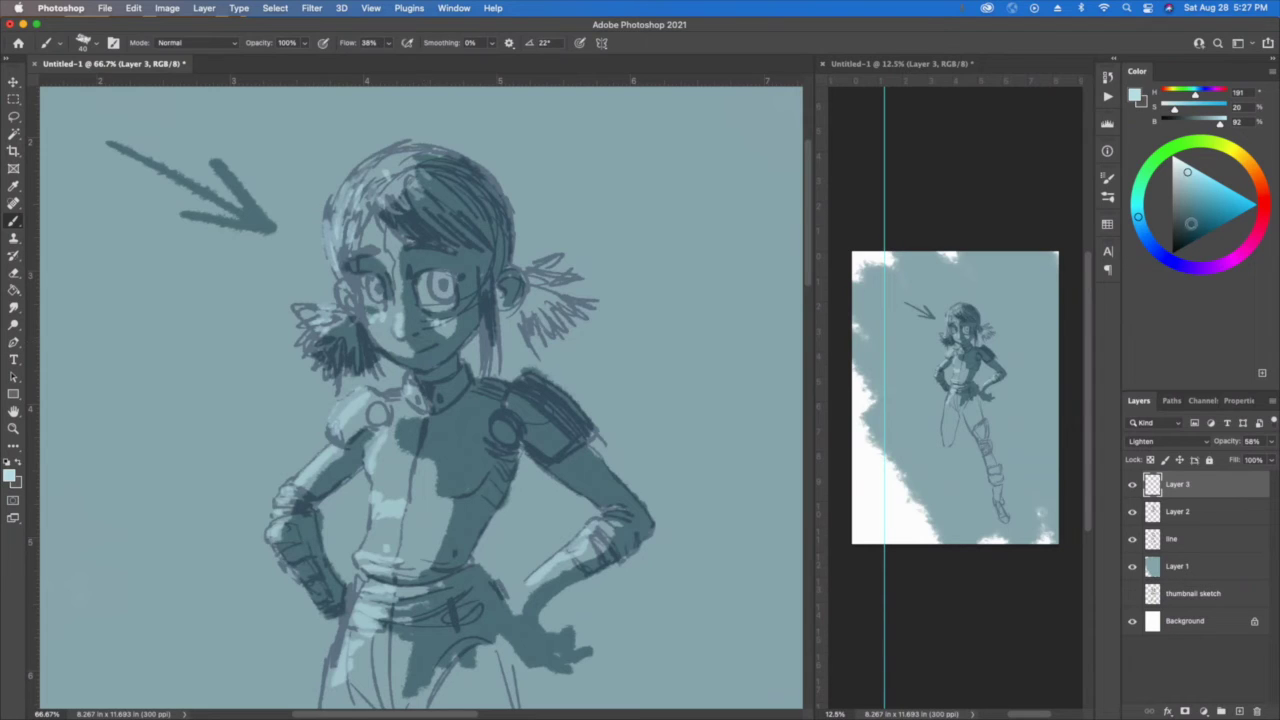
Pick an orange accent colour and brush peach strokes over the chest, neck and collar.
click(1252, 170)
mouse_move(1204, 180)
mouse_down()
mouse_move(1220, 189)
mouse_move(1207, 180)
mouse_up()
mouse_move(359, 490)
mouse_down()
mouse_move(360, 526)
mouse_move(358, 483)
mouse_move(339, 498)
mouse_move(354, 511)
mouse_move(351, 577)
mouse_move(332, 552)
mouse_move(319, 508)
mouse_up()
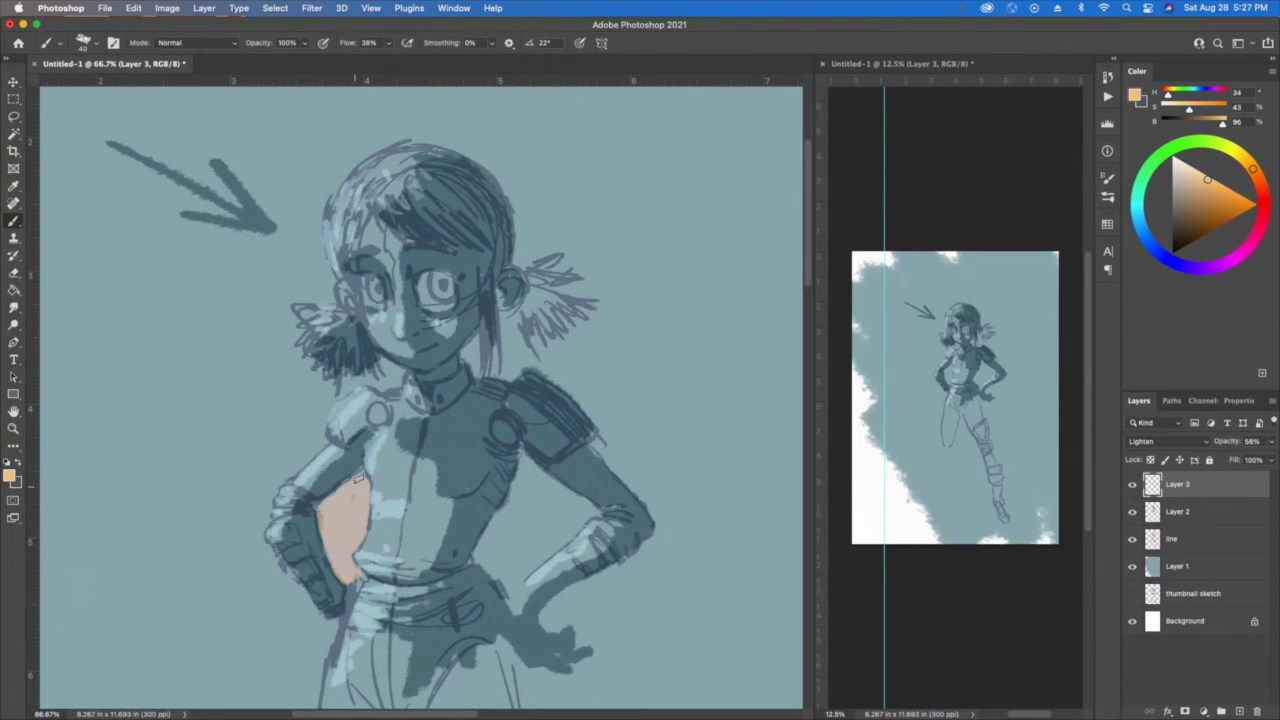
mouse_move(395, 381)
mouse_down()
mouse_move(386, 366)
mouse_move(336, 394)
mouse_move(320, 444)
mouse_move(300, 457)
mouse_move(318, 380)
mouse_move(282, 465)
mouse_move(279, 420)
mouse_move(327, 290)
mouse_move(320, 222)
mouse_move(302, 285)
mouse_move(274, 254)
mouse_move(292, 350)
mouse_move(280, 418)
mouse_move(263, 372)
mouse_move(245, 495)
mouse_move(276, 160)
mouse_move(311, 122)
mouse_move(395, 150)
mouse_move(316, 168)
mouse_up()
Extend the peach band near the hand and down the figure's left side past the hip.
mouse_move(268, 480)
mouse_down()
mouse_move(266, 512)
mouse_move(270, 500)
mouse_up()
click(317, 625)
mouse_move(315, 620)
mouse_down()
mouse_move(319, 655)
mouse_move(310, 629)
mouse_move(280, 643)
mouse_move(266, 627)
mouse_move(252, 663)
mouse_move(238, 514)
mouse_move(231, 665)
mouse_move(240, 488)
mouse_move(255, 573)
mouse_move(240, 639)
mouse_up()
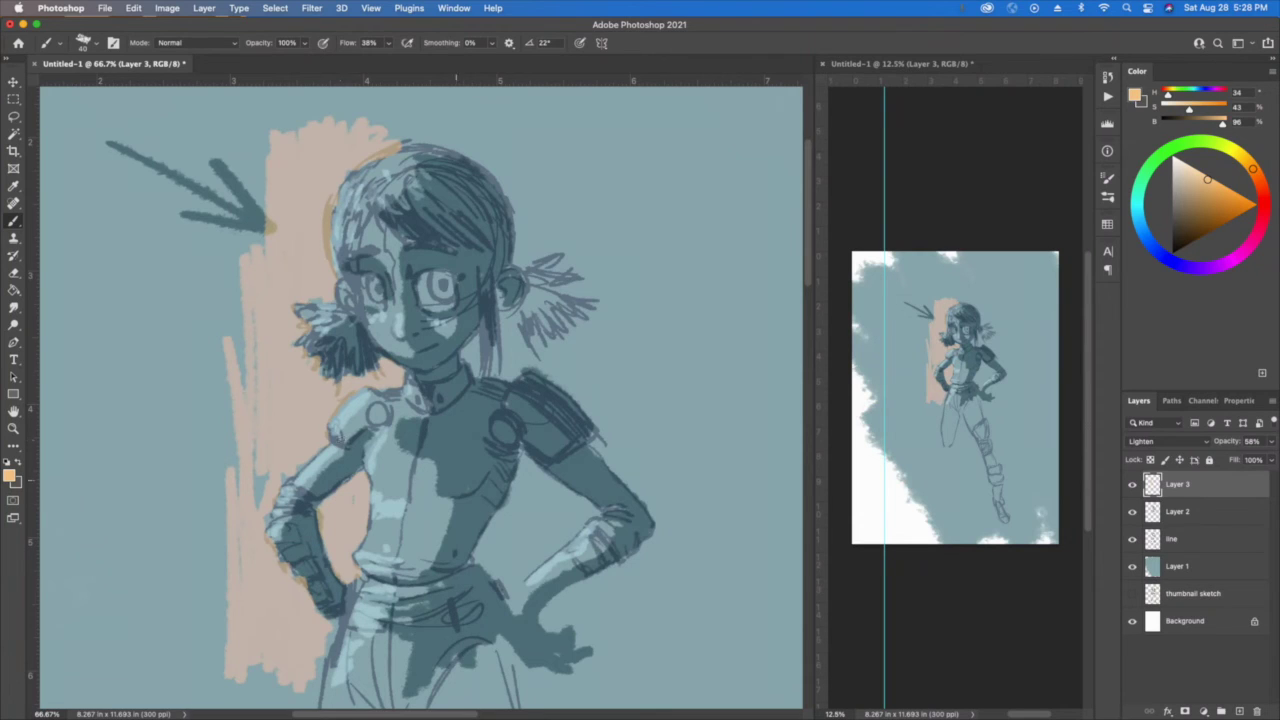
click(1185, 512)
Lower the Multiply shadow layer, Layer 2, to 50% opacity.
click(1271, 441)
drag(1271, 459, 1242, 462)
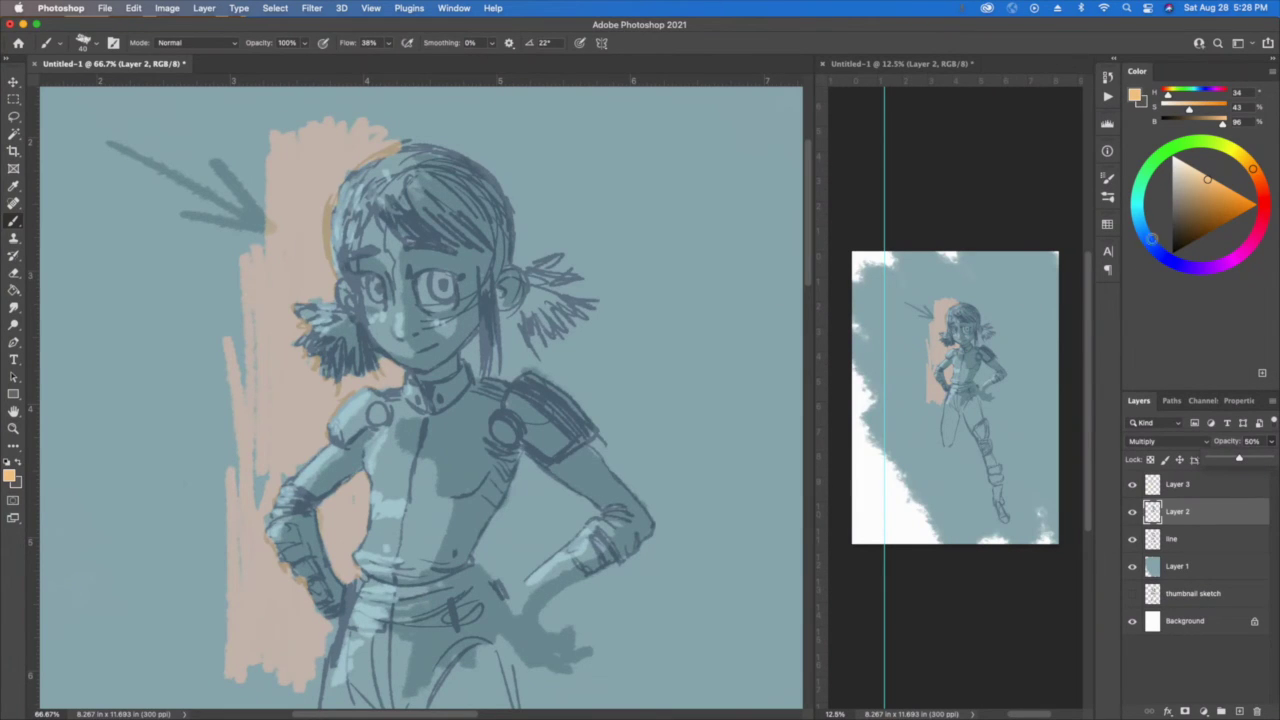
click(1174, 489)
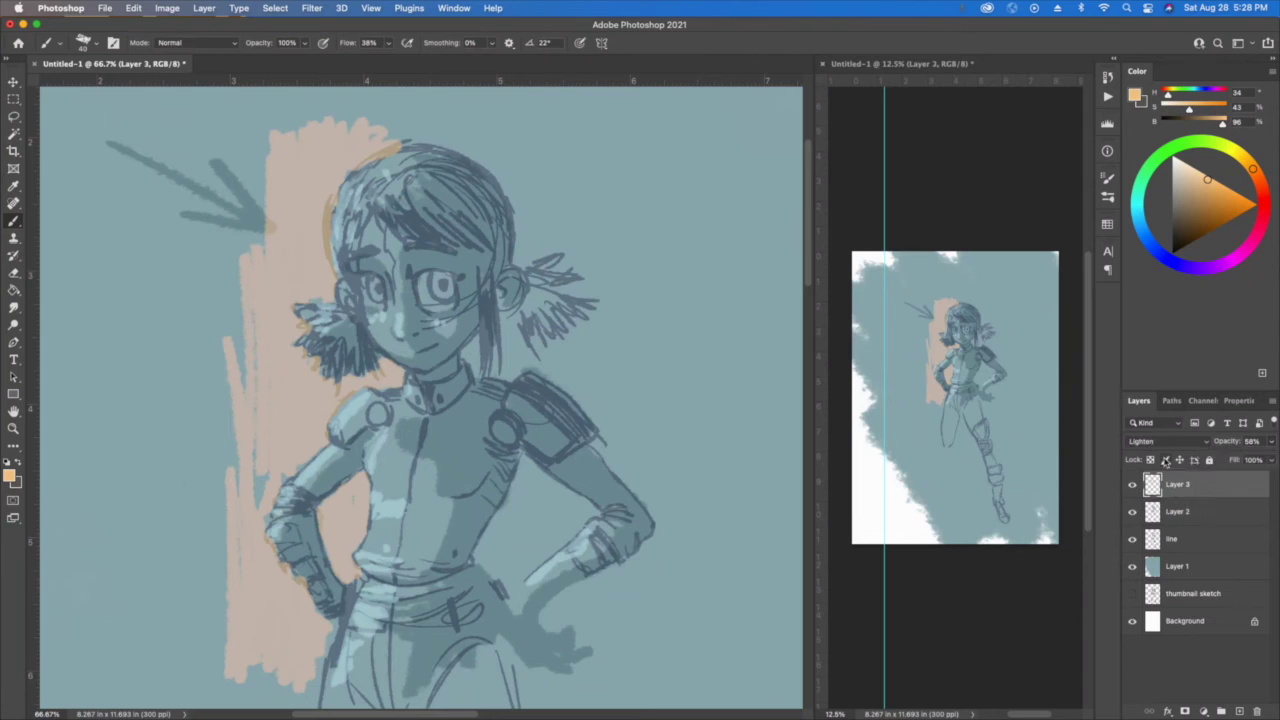
click(1176, 512)
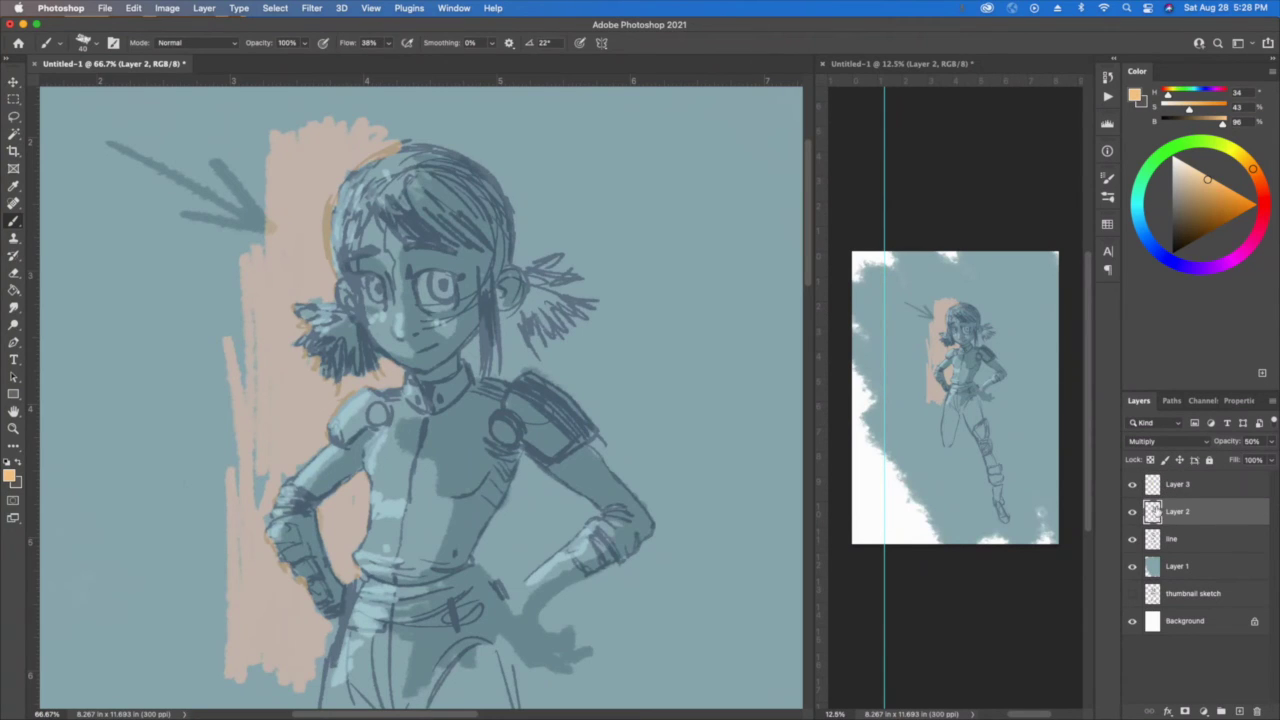
Pick a slightly dark green and paint a patch beside the hip on Layer 2.
click(1152, 163)
drag(1152, 163, 1158, 157)
click(1199, 193)
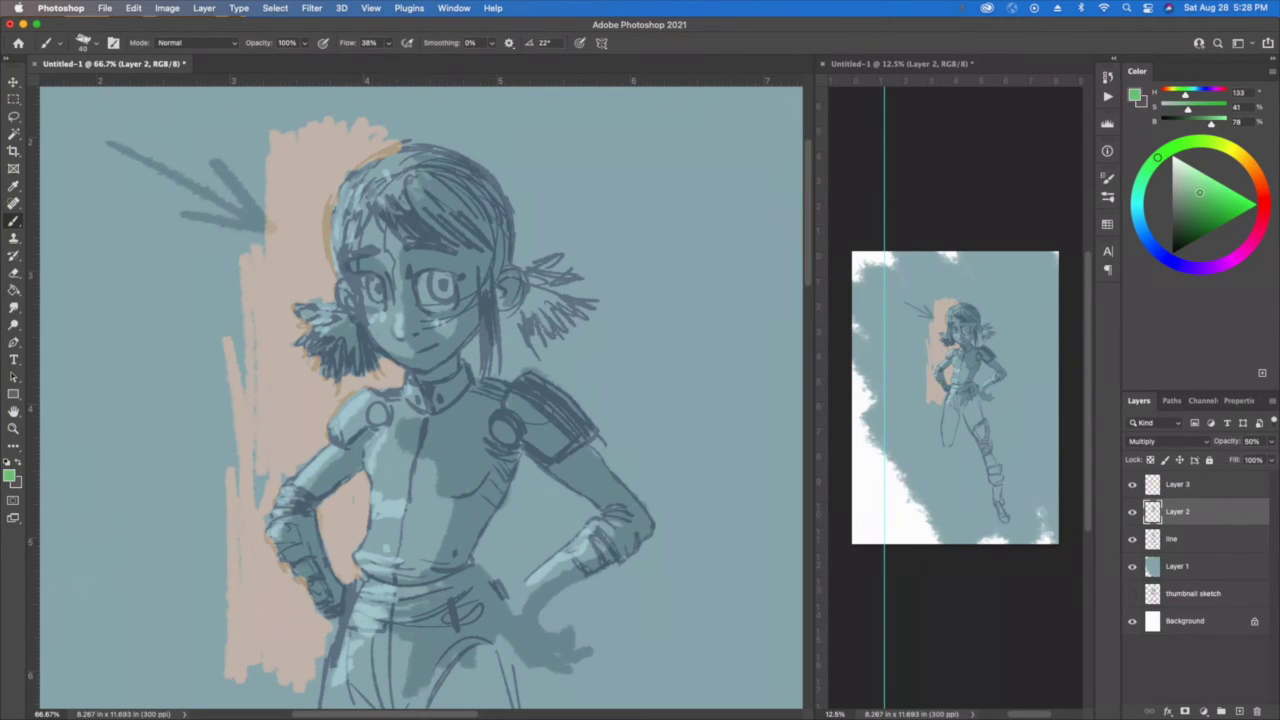
mouse_move(577, 513)
mouse_down()
mouse_move(590, 508)
mouse_move(550, 509)
mouse_move(535, 540)
mouse_move(518, 470)
mouse_move(489, 562)
mouse_move(533, 557)
mouse_up()
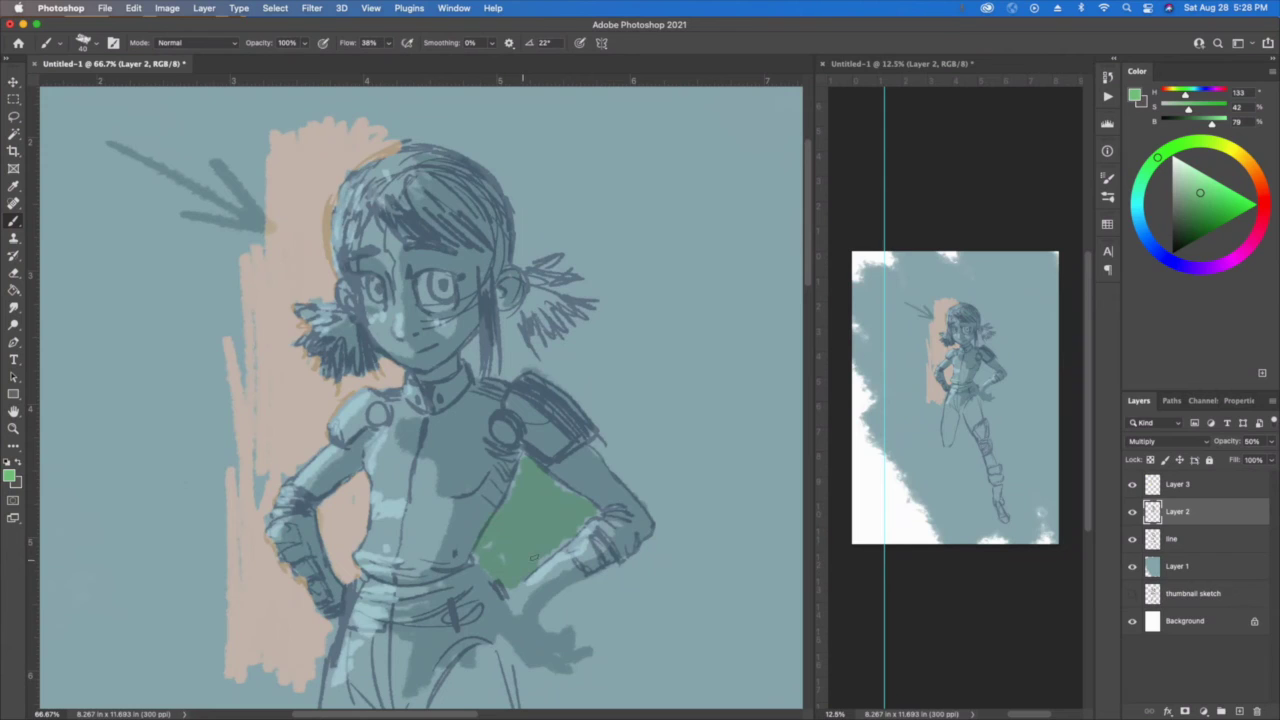
On Layer 3, hatch pale green strokes beside the neck, above the hair and down past the arm.
key(alt+bracketright)
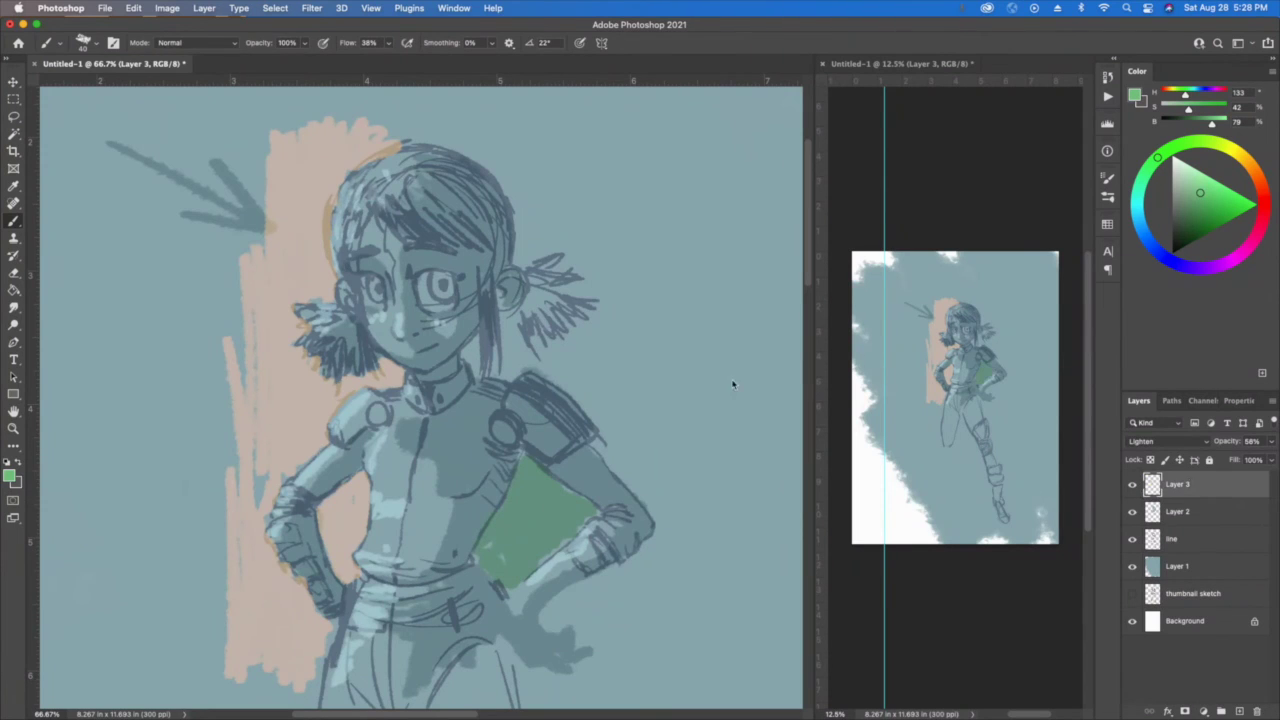
mouse_move(520, 353)
mouse_down()
mouse_move(510, 330)
mouse_move(515, 370)
mouse_move(480, 352)
mouse_up()
mouse_move(520, 215)
mouse_down()
mouse_move(533, 253)
mouse_move(558, 196)
mouse_move(611, 257)
mouse_move(621, 305)
mouse_move(609, 252)
mouse_move(618, 346)
mouse_up()
mouse_move(617, 392)
mouse_down()
mouse_move(614, 440)
mouse_move(575, 330)
mouse_move(540, 345)
mouse_move(540, 372)
mouse_up()
mouse_move(607, 268)
mouse_down()
mouse_move(543, 144)
mouse_move(505, 175)
mouse_up()
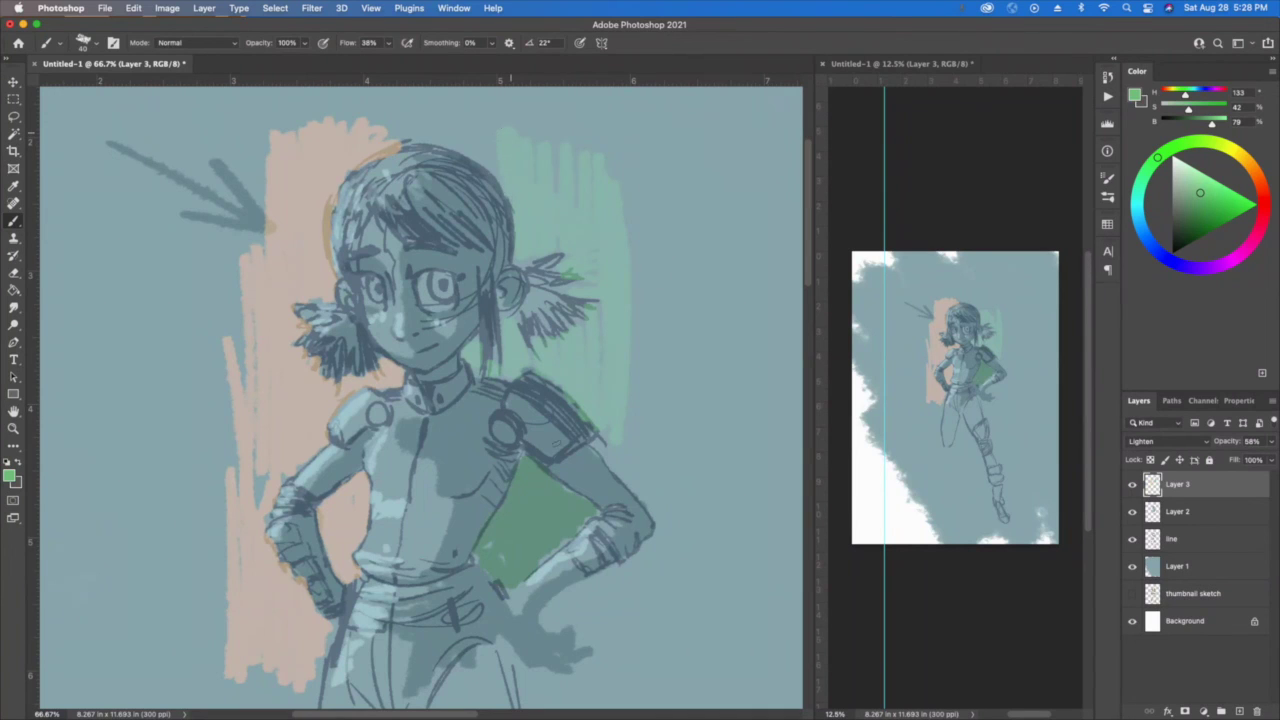
drag(576, 524, 520, 575)
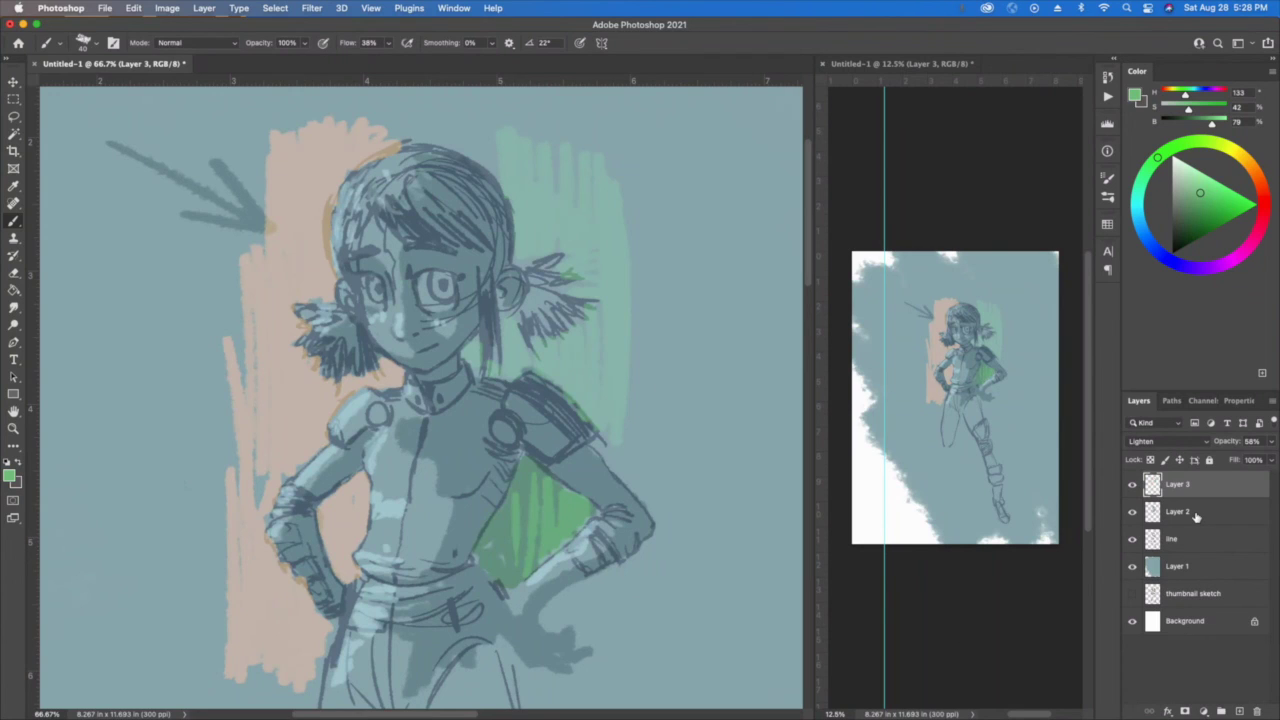
click(1196, 514)
Group Layer 2 and Layer 3 into Group 1, then toggle its visibility to compare against the sketch.
shift+click(1196, 488)
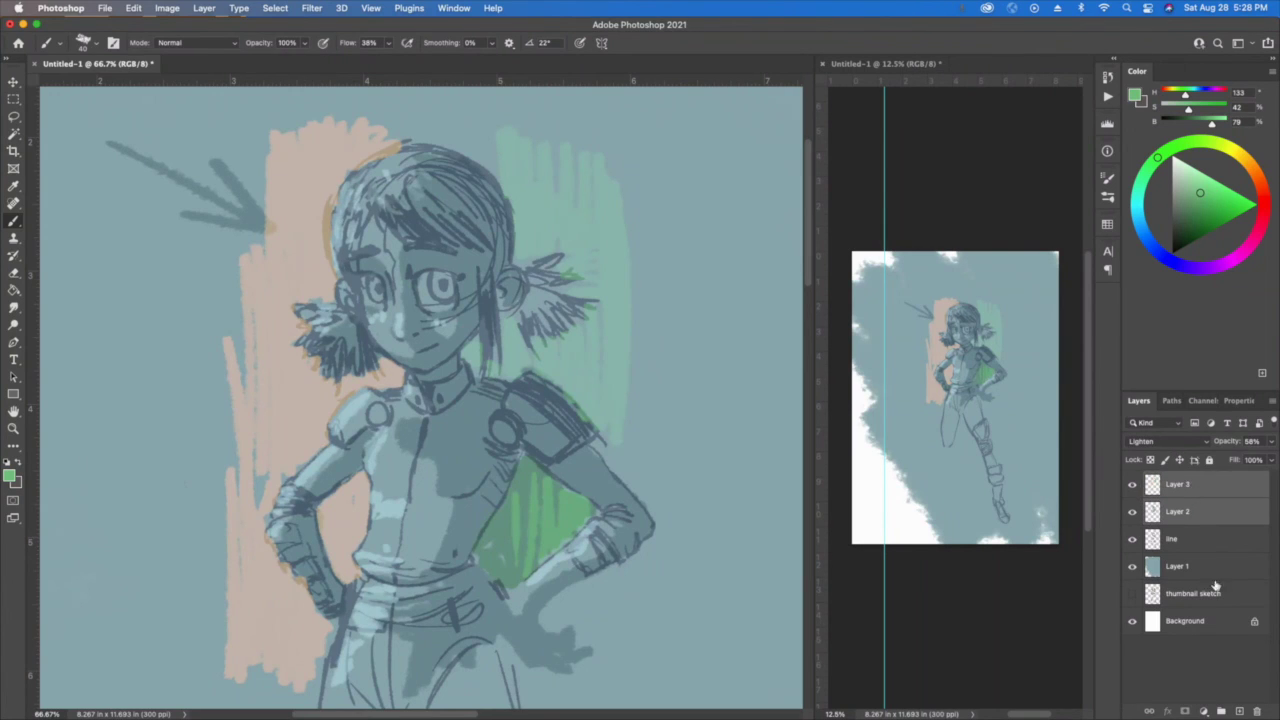
click(1221, 711)
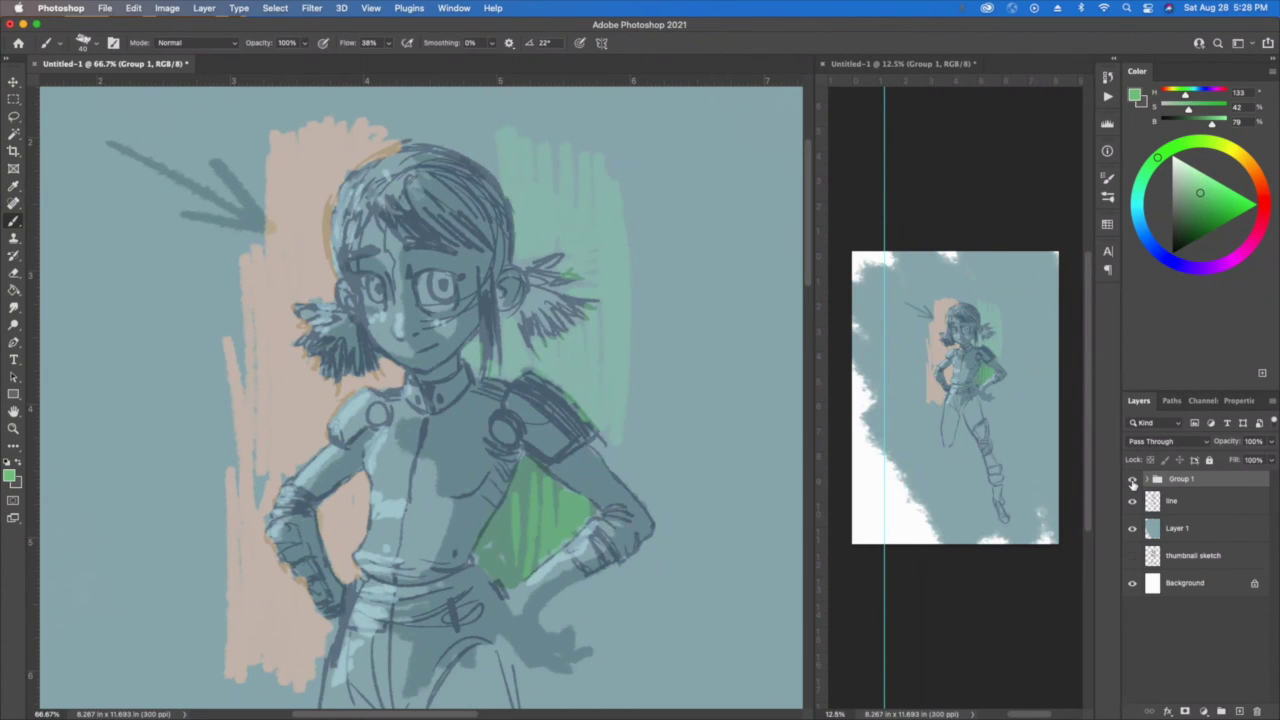
click(1133, 480)
click(1133, 480)
click(1133, 481)
click(1133, 481)
click(1133, 481)
click(1133, 481)
click(1133, 482)
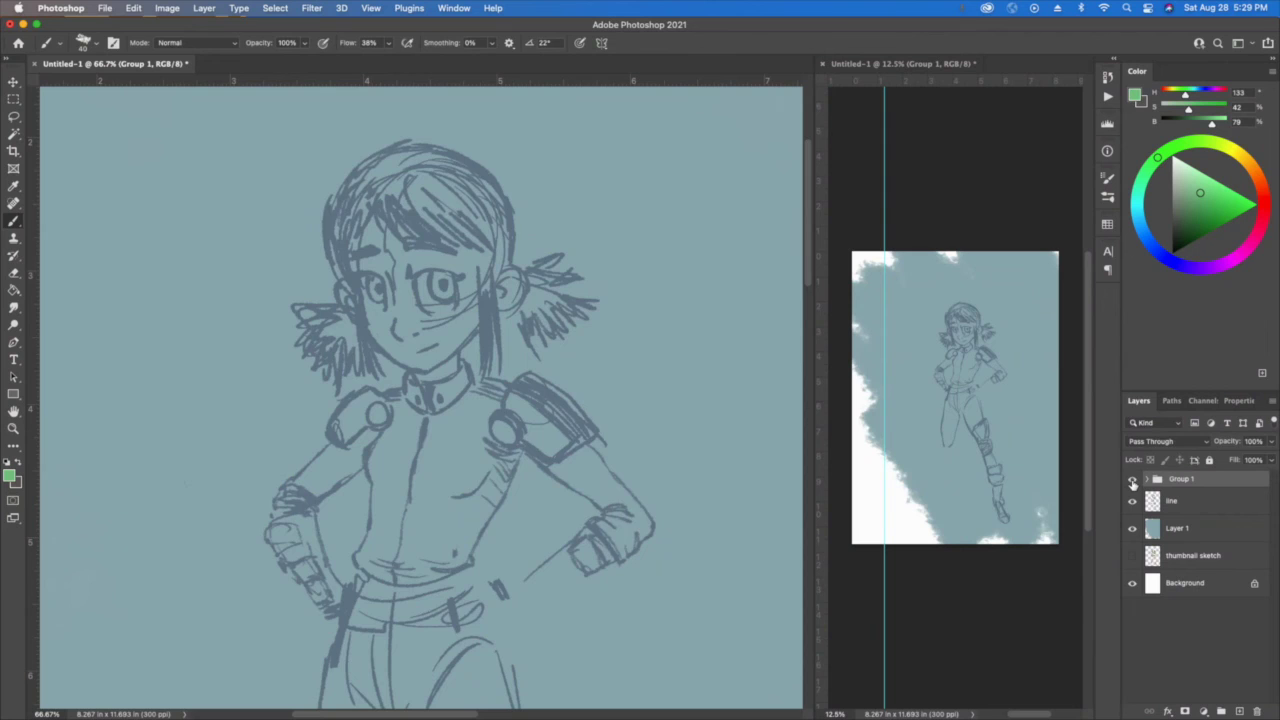
click(1133, 482)
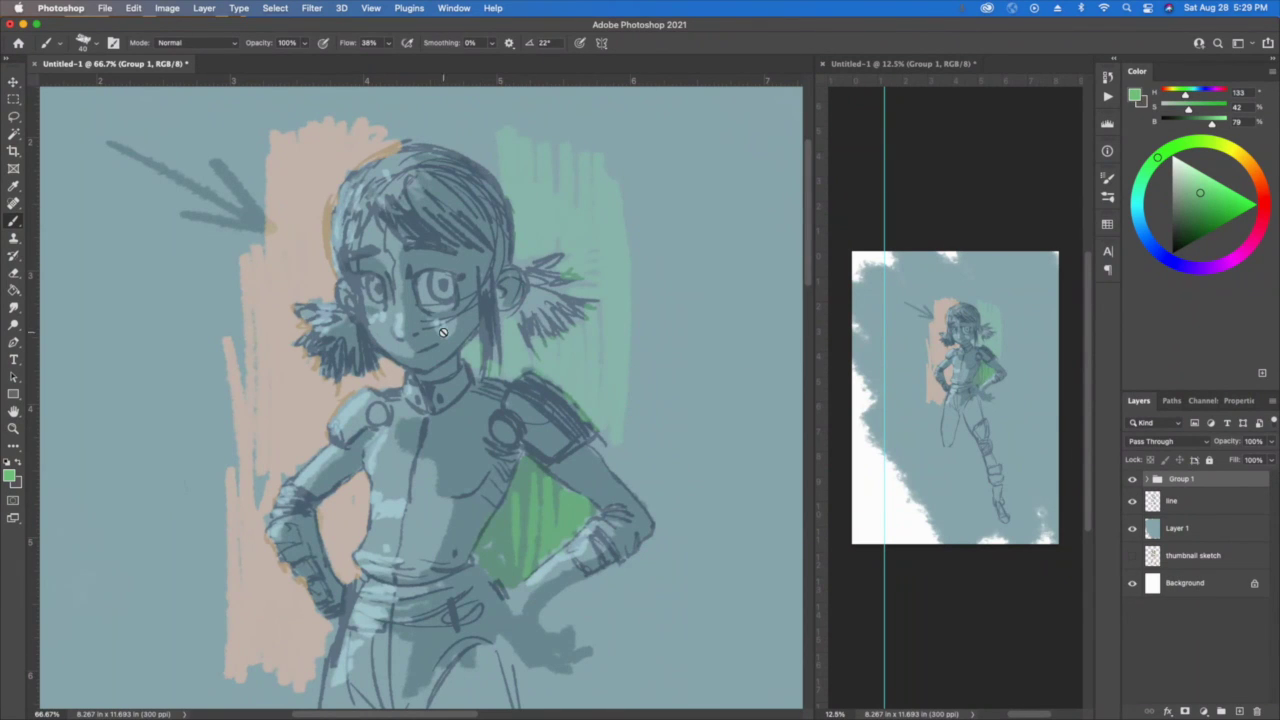
Zoom out to 33.3% and flip Group 1's visibility repeatedly, leaving only the line art.
scroll(443, 332, down, 2)
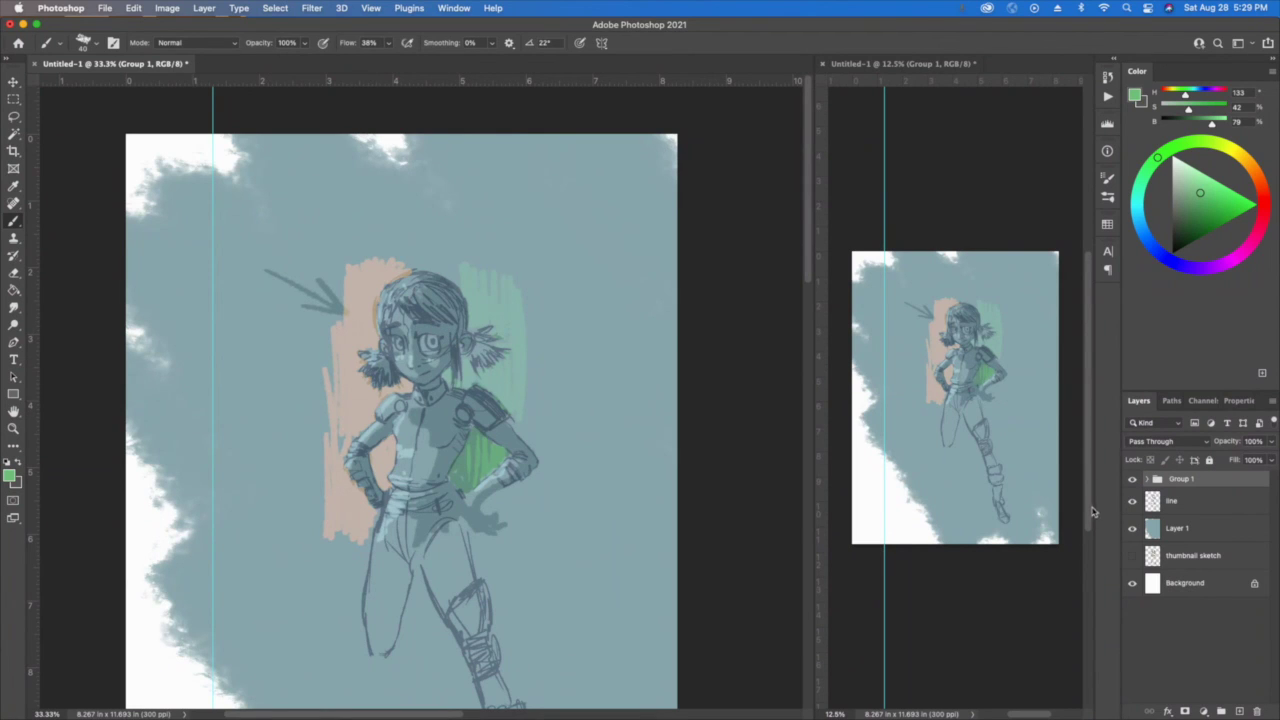
click(1132, 482)
click(1133, 482)
click(1133, 483)
click(1133, 483)
click(1133, 484)
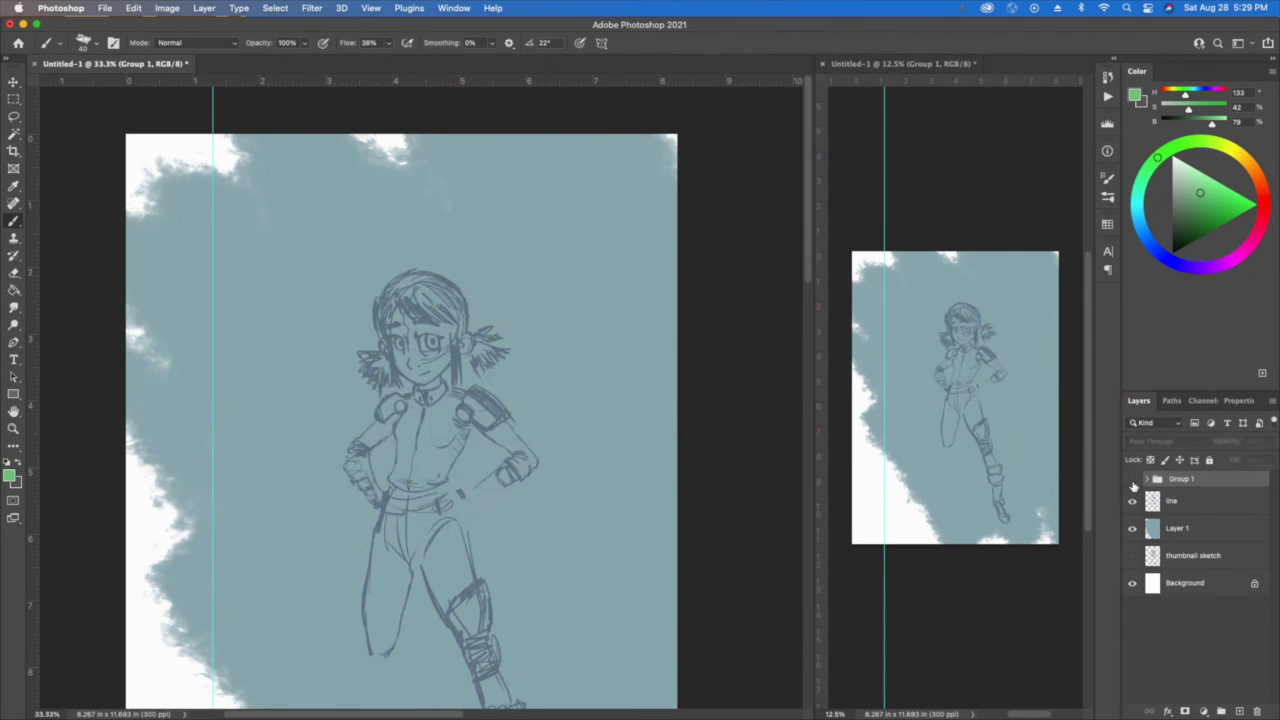
click(1133, 484)
click(1133, 484)
click(1133, 484)
click(1133, 484)
click(1133, 484)
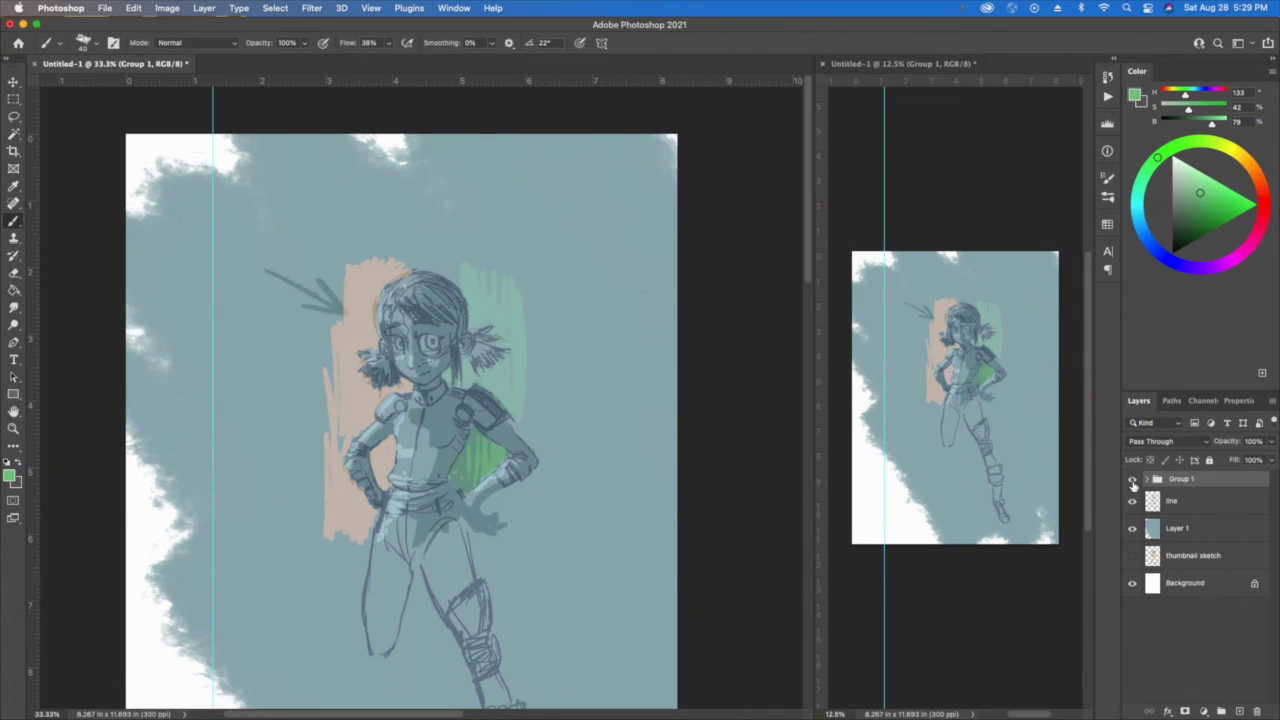
click(1133, 484)
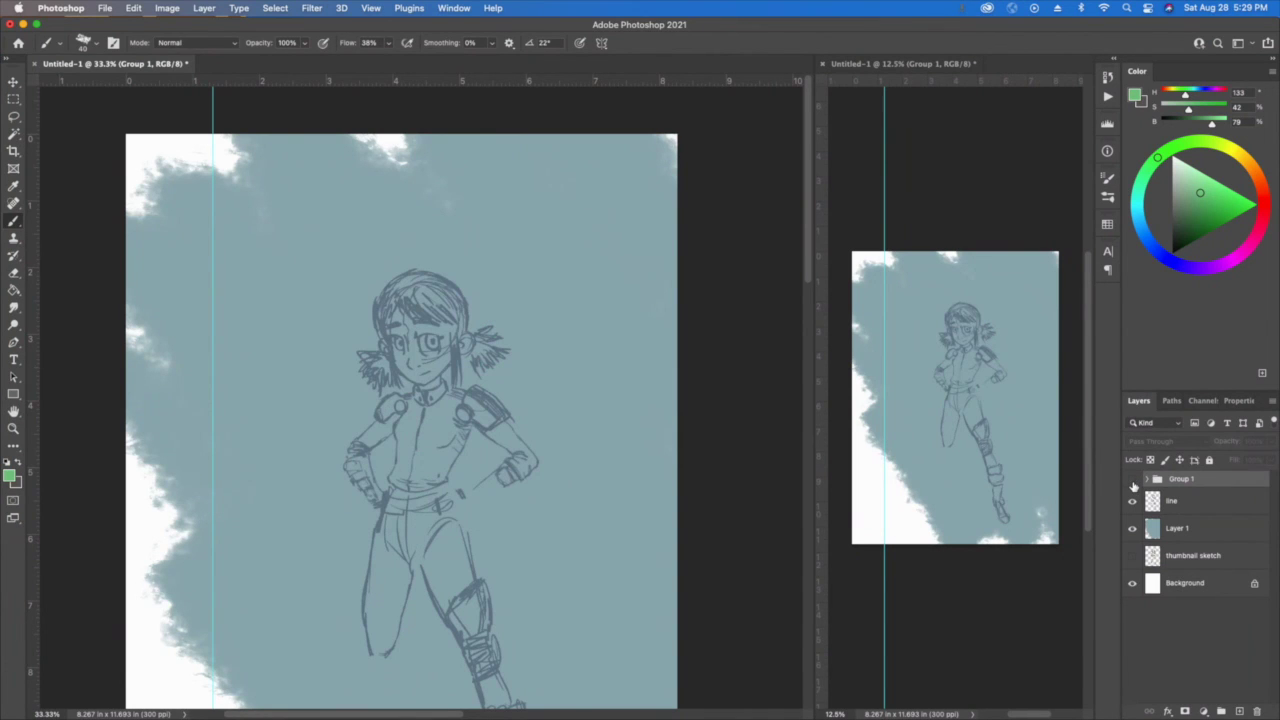
click(1133, 484)
click(1133, 484)
click(1133, 484)
click(1133, 484)
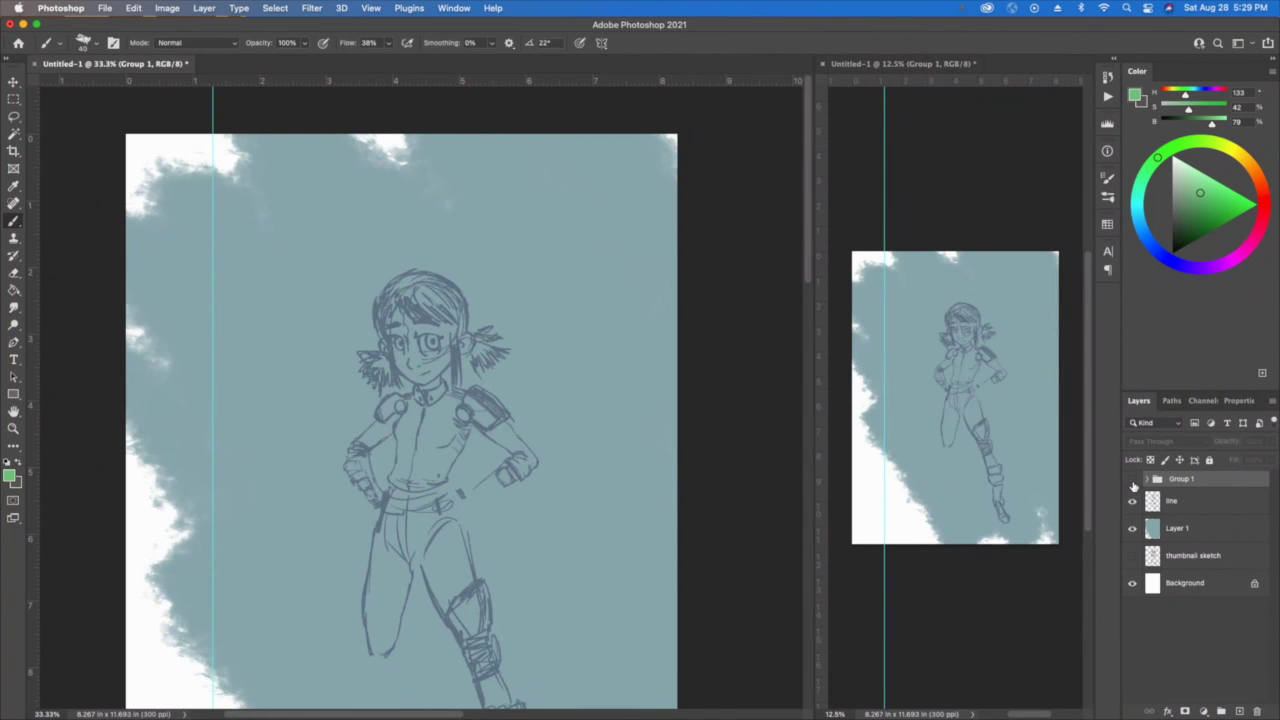